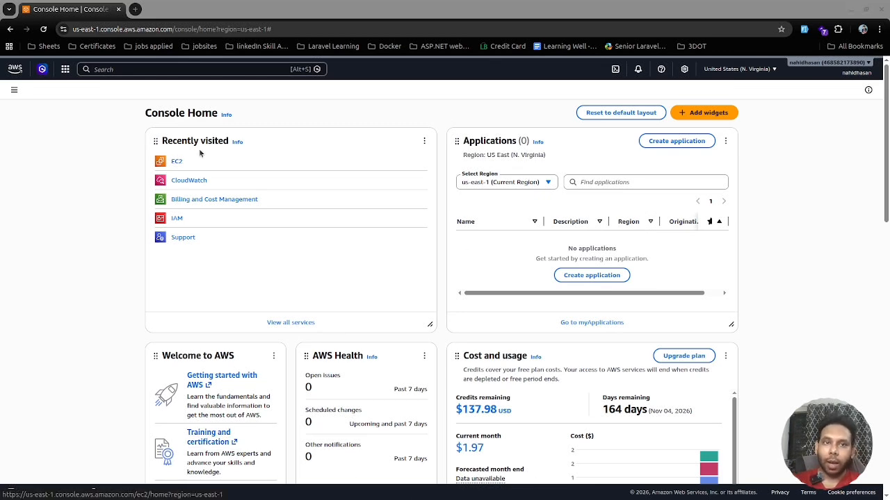
Open the Billing and Cost Management console.
{"action": "left_click", "coordinate": [148, 68]}
{"action": "type", "text": "B"}
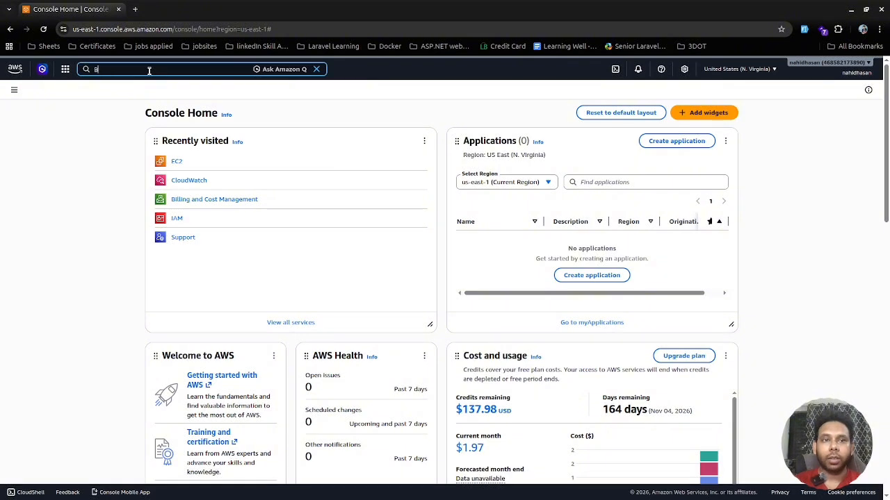
{"action": "type", "text": "illing"}
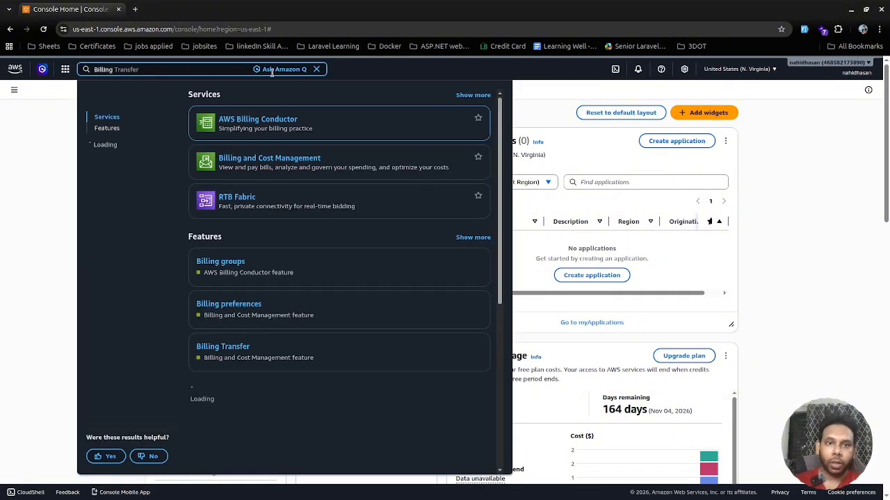
{"action": "left_click", "coordinate": [823, 202]}
{"action": "left_click", "coordinate": [831, 63]}
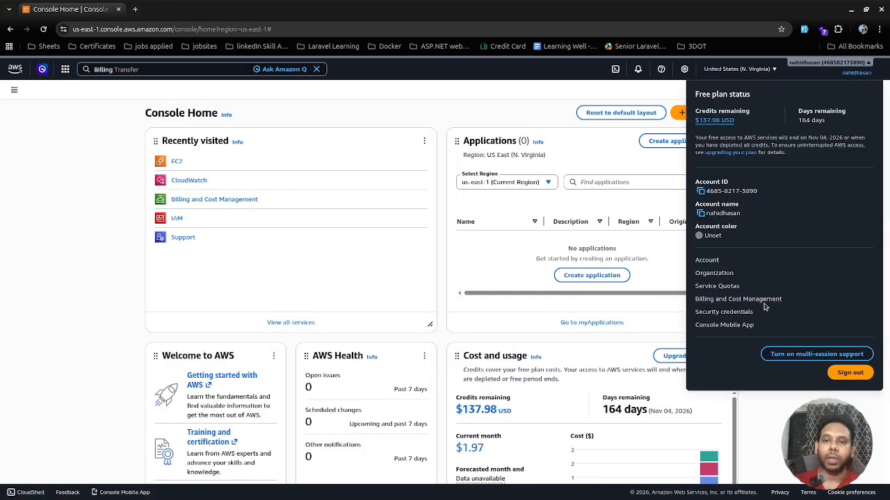
{"action": "left_click", "coordinate": [193, 202]}
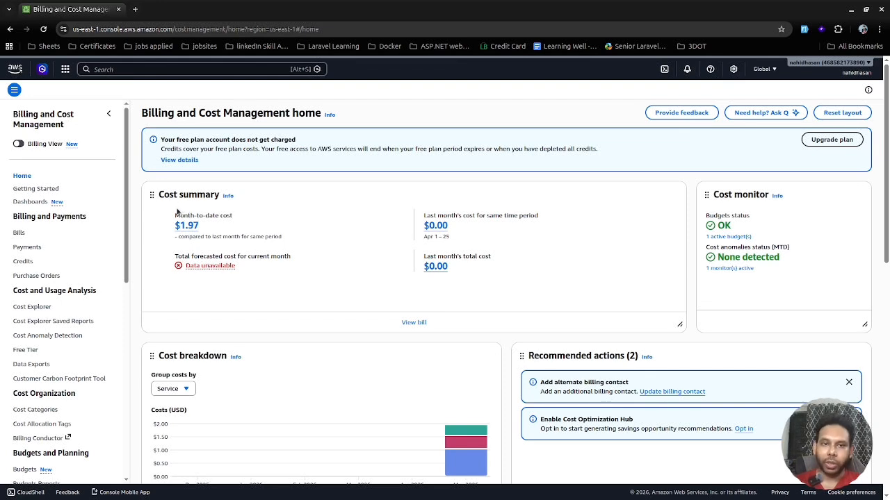
Open the Free Tier page and review the free tier offers in use with their current and forecasted usage.
{"action": "left_click_drag", "start_coordinate": [172, 214], "coordinate": [212, 231]}
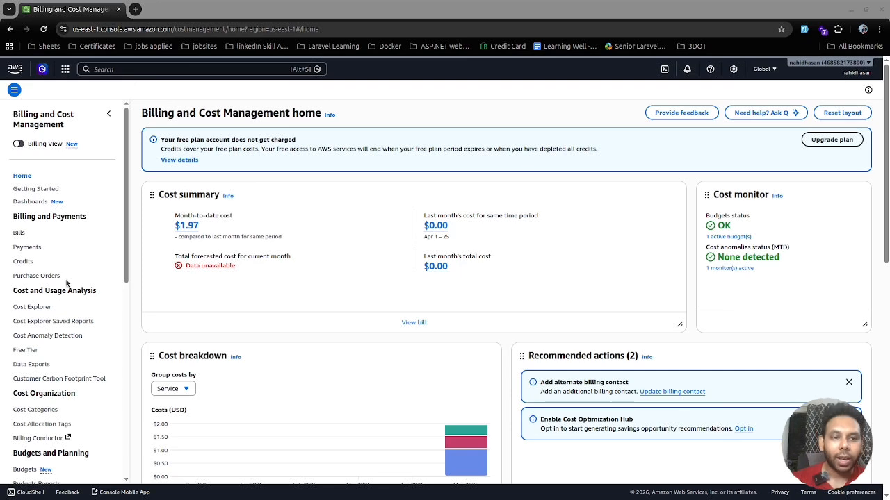
{"action": "left_click", "coordinate": [34, 352]}
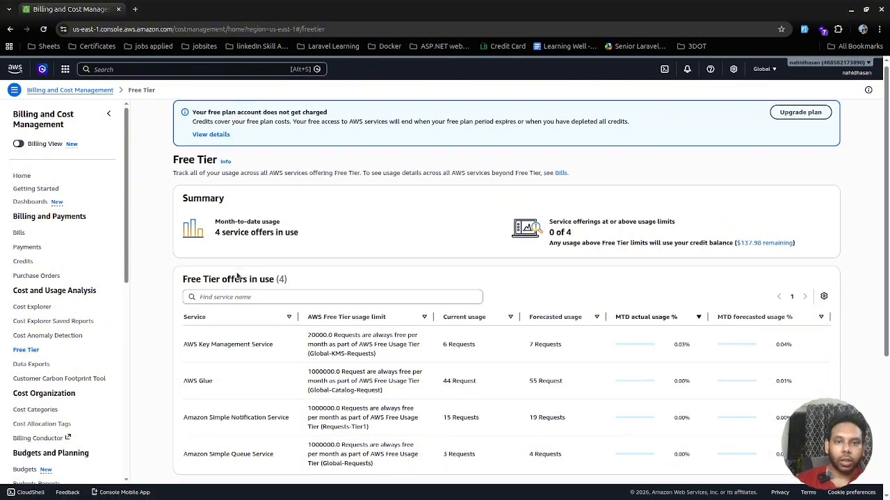
{"action": "scroll", "coordinate": [236, 274], "scroll_direction": "down", "scroll_amount": 2}
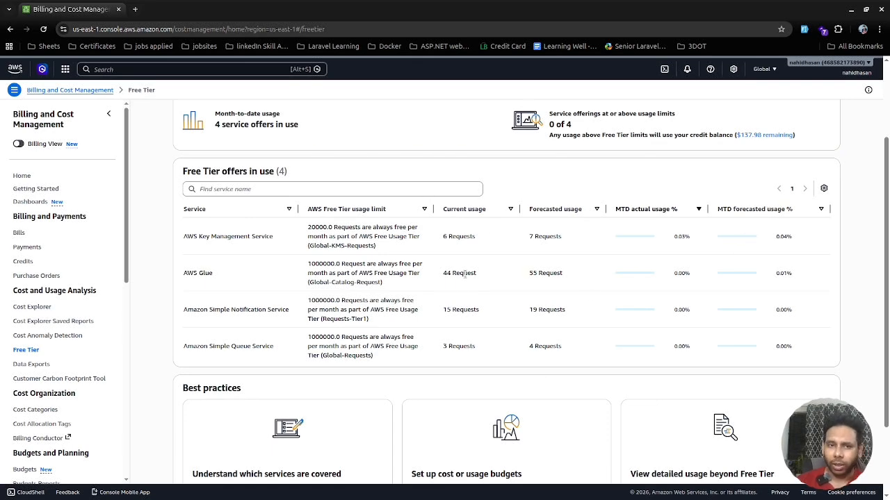
{"action": "scroll", "coordinate": [616, 255], "scroll_direction": "up", "scroll_amount": 2}
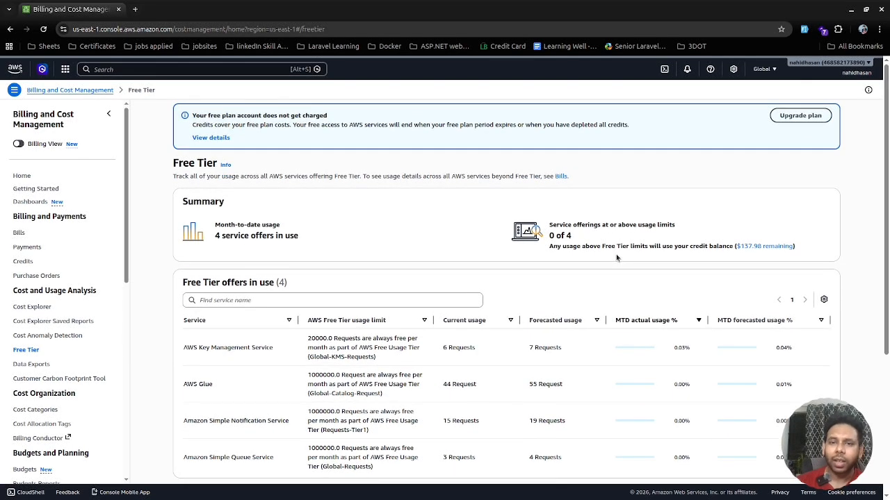
{"action": "scroll", "coordinate": [617, 257], "scroll_direction": "down", "scroll_amount": 1}
{"action": "scroll", "coordinate": [616, 257], "scroll_direction": "down", "scroll_amount": 1}
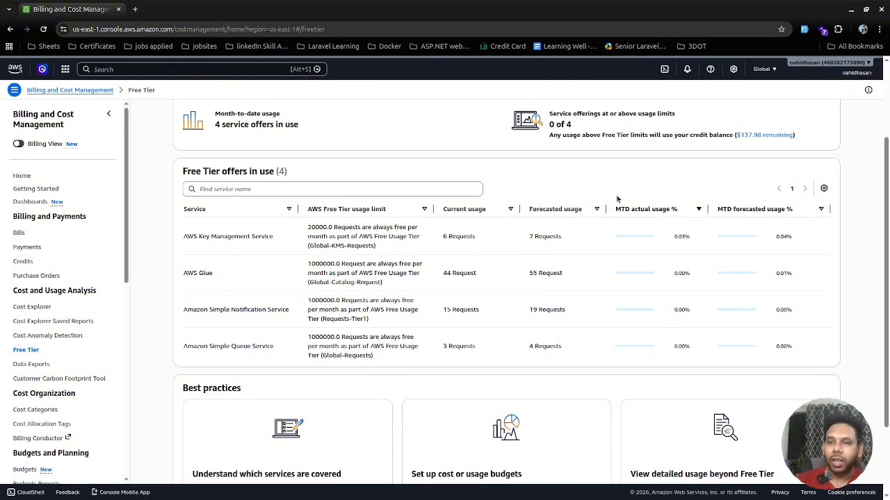
{"action": "left_click_drag", "start_coordinate": [618, 201], "coordinate": [691, 212]}
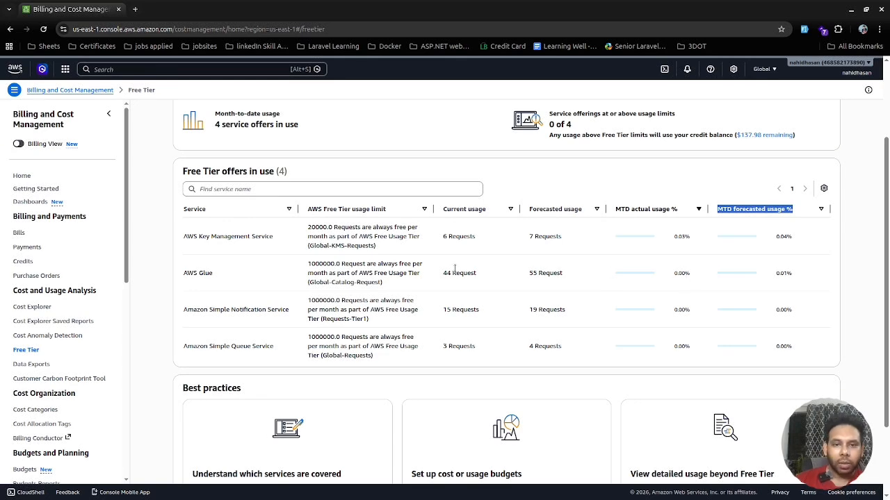
{"action": "scroll", "coordinate": [455, 267], "scroll_direction": "down", "scroll_amount": 1}
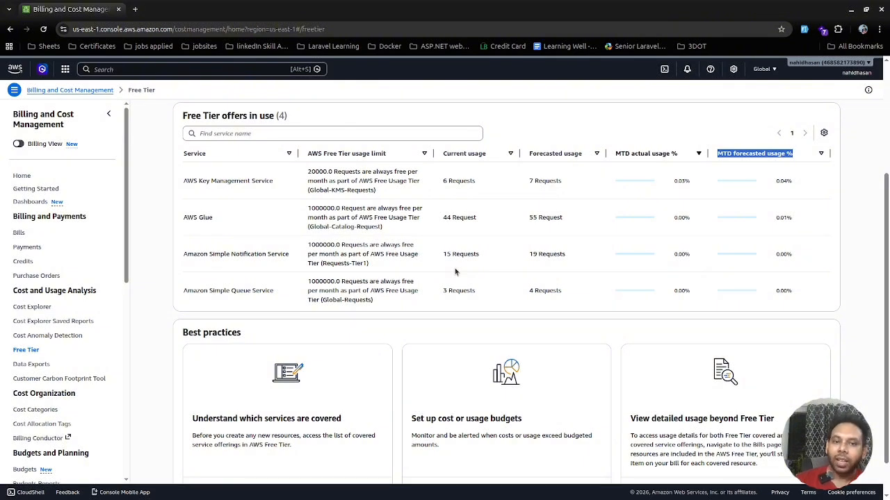
{"action": "scroll", "coordinate": [455, 268], "scroll_direction": "up", "scroll_amount": 3}
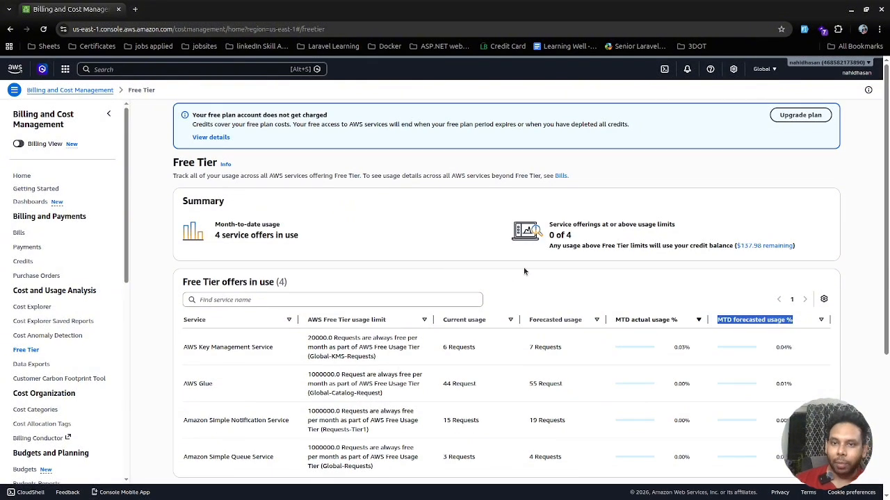
{"action": "left_click_drag", "start_coordinate": [551, 225], "coordinate": [683, 223]}
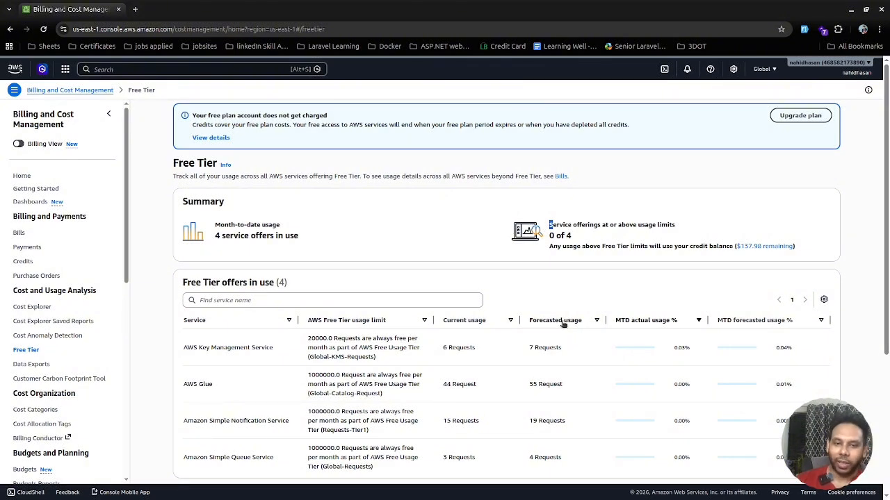
{"action": "scroll", "coordinate": [563, 324], "scroll_direction": "down", "scroll_amount": 2}
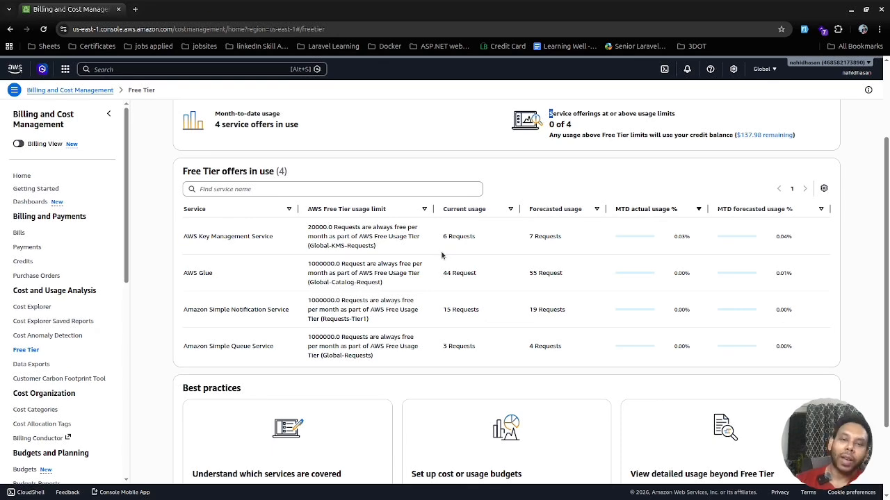
{"action": "scroll", "coordinate": [442, 256], "scroll_direction": "down", "scroll_amount": 1}
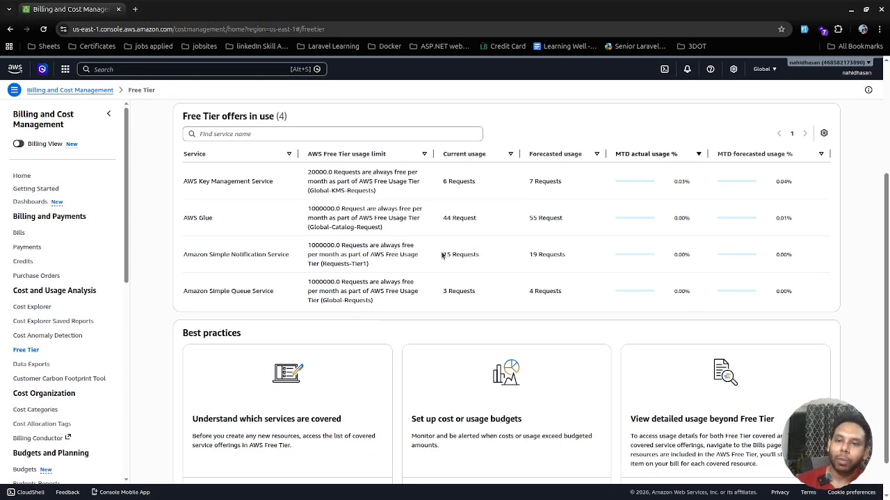
{"action": "scroll", "coordinate": [441, 256], "scroll_direction": "up", "scroll_amount": 1}
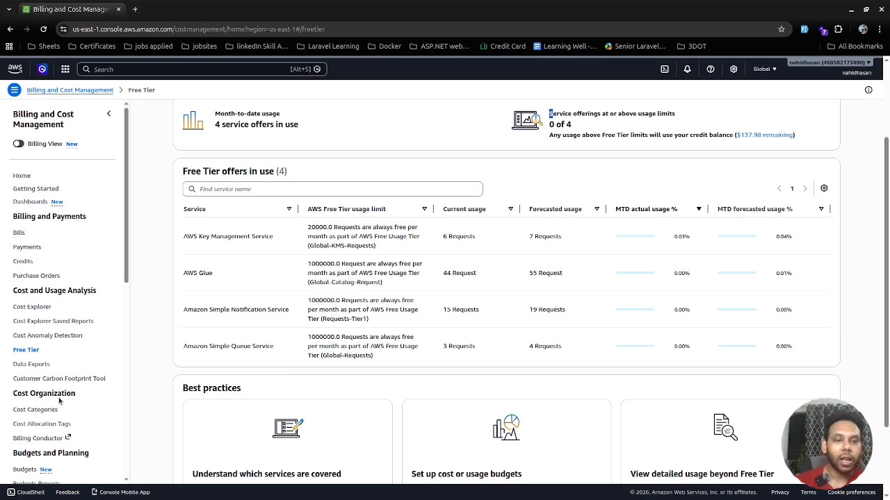
Open Bills and expand the Elastic Compute Cloud charges in the charges by service list.
{"action": "left_click", "coordinate": [18, 233]}
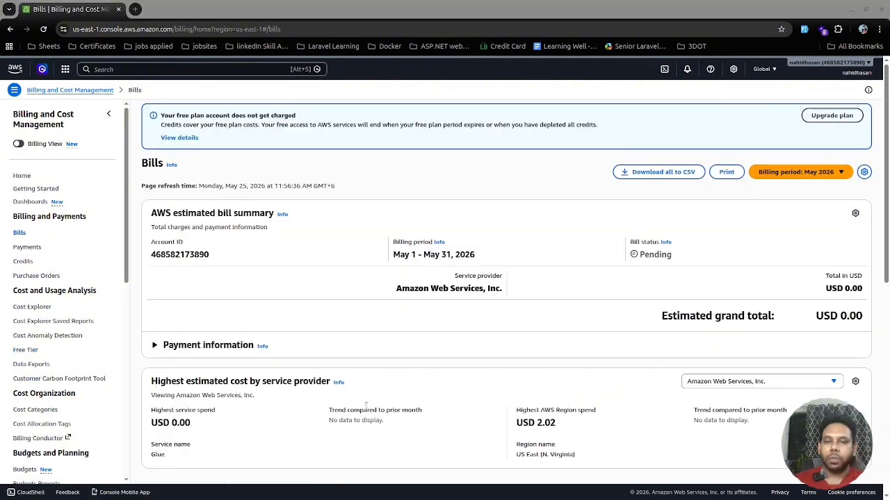
{"action": "scroll", "coordinate": [289, 309], "scroll_direction": "down", "scroll_amount": 2}
{"action": "scroll", "coordinate": [298, 323], "scroll_direction": "down", "scroll_amount": 3}
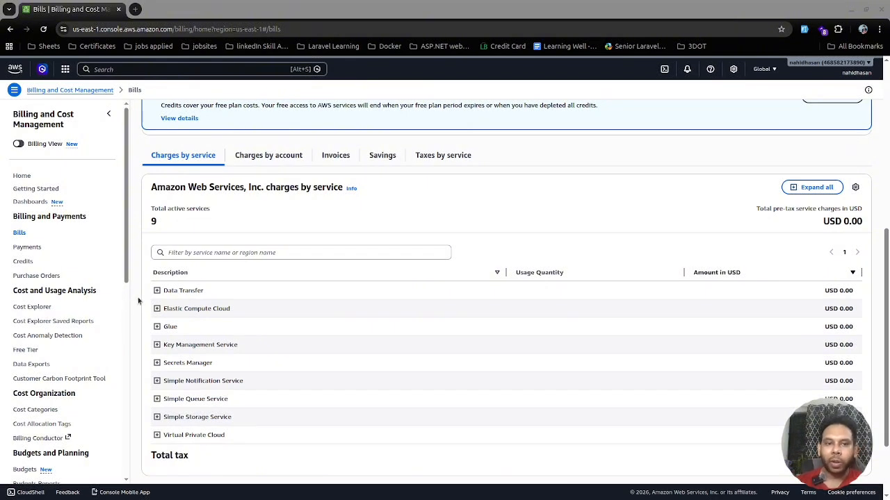
{"action": "left_click", "coordinate": [156, 309]}
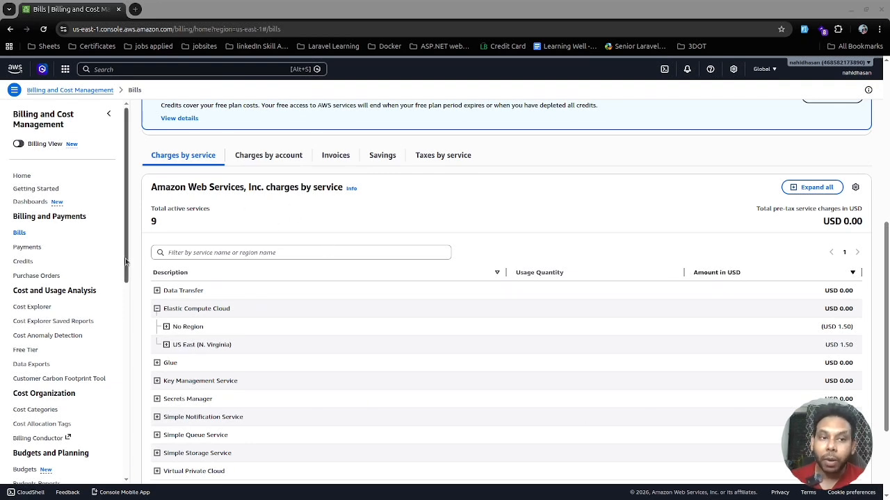
In Billing preferences, edit the alert preferences to receive AWS Free Tier alerts and save the update.
{"action": "scroll", "coordinate": [55, 272], "scroll_direction": "down", "scroll_amount": 10}
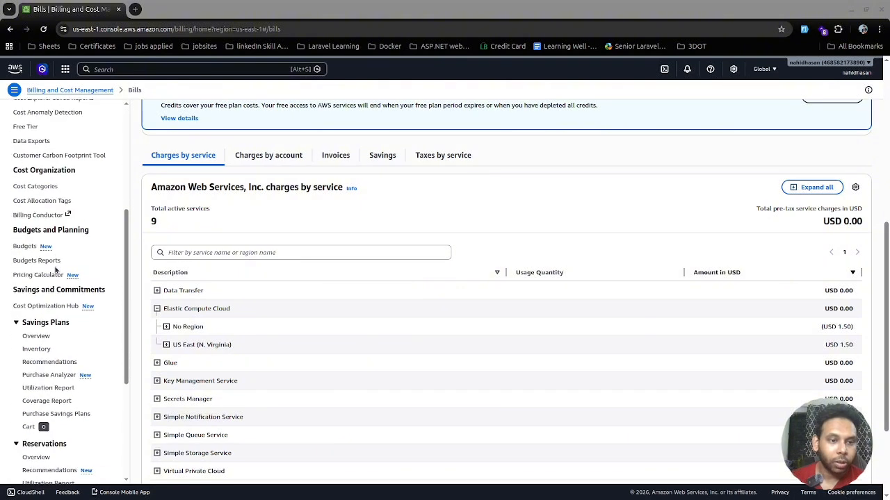
{"action": "scroll", "coordinate": [55, 271], "scroll_direction": "up", "scroll_amount": 3}
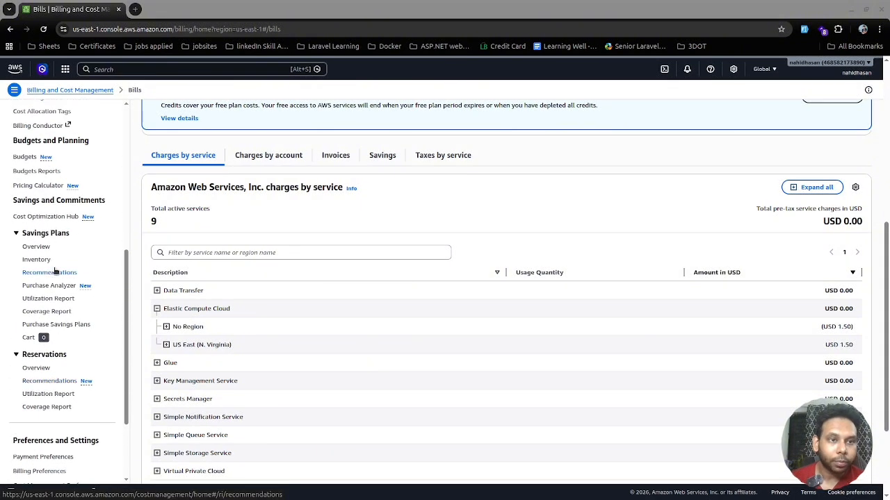
{"action": "scroll", "coordinate": [56, 271], "scroll_direction": "down", "scroll_amount": 3}
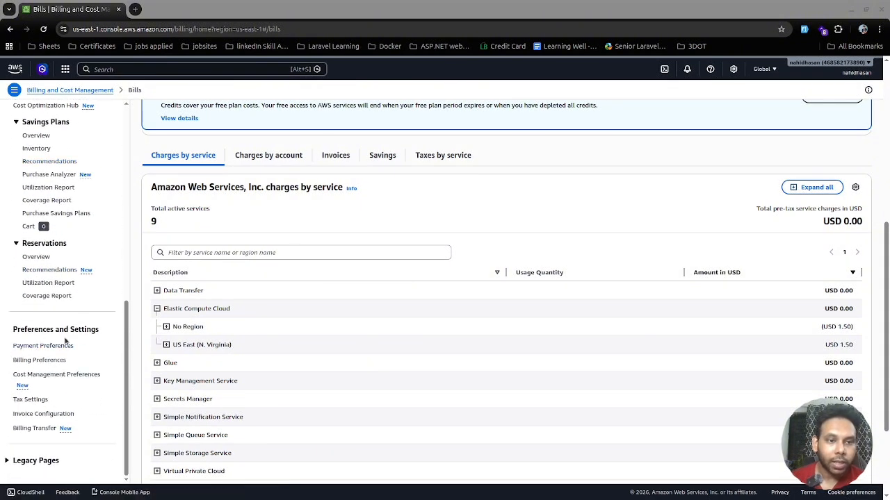
{"action": "left_click", "coordinate": [38, 360]}
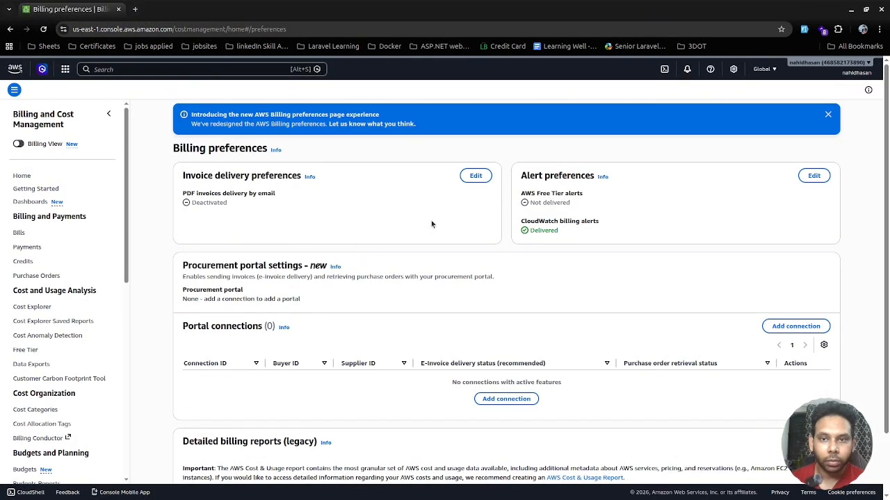
{"action": "left_click", "coordinate": [810, 176]}
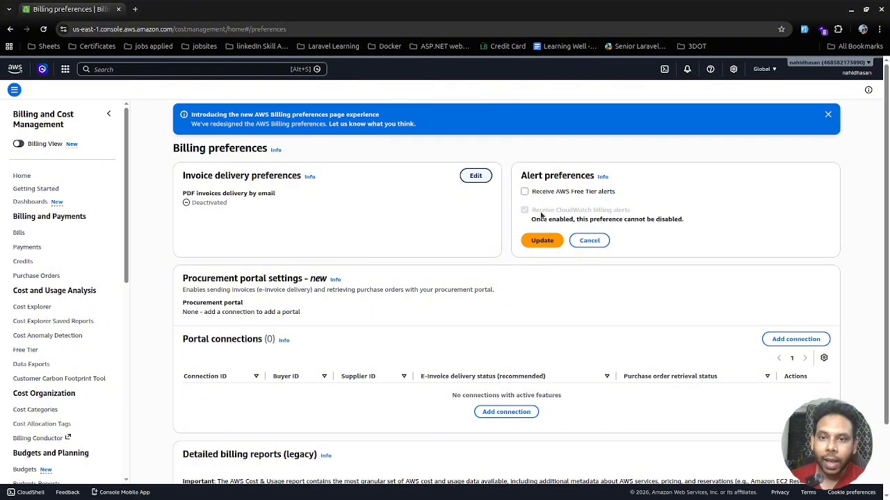
{"action": "left_click", "coordinate": [525, 192]}
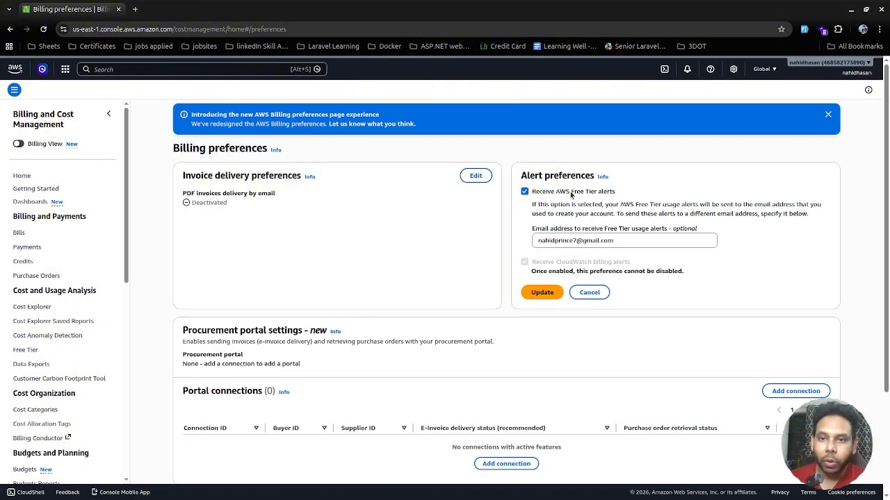
{"action": "left_click_drag", "start_coordinate": [640, 242], "coordinate": [532, 242]}
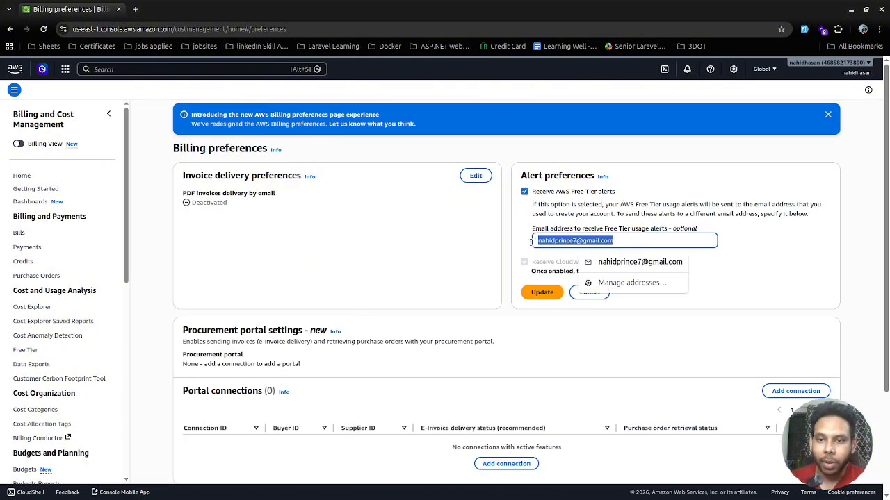
{"action": "left_click", "coordinate": [524, 250]}
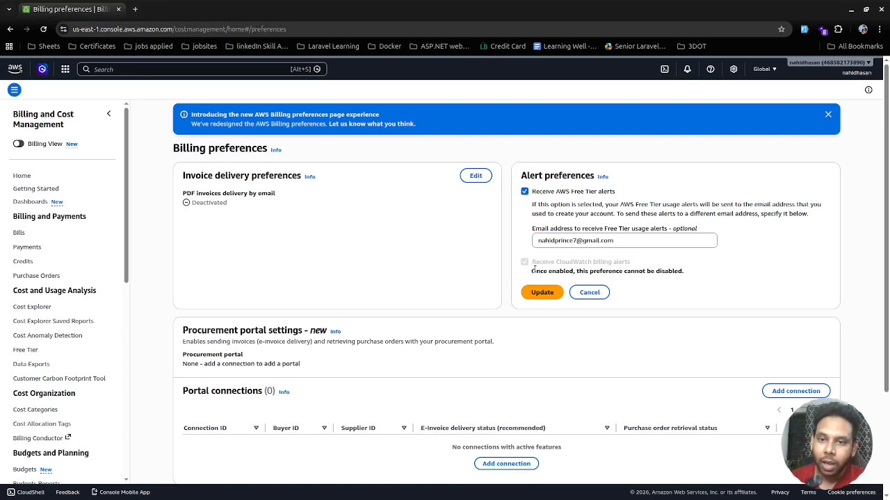
{"action": "left_click_drag", "start_coordinate": [530, 272], "coordinate": [696, 277]}
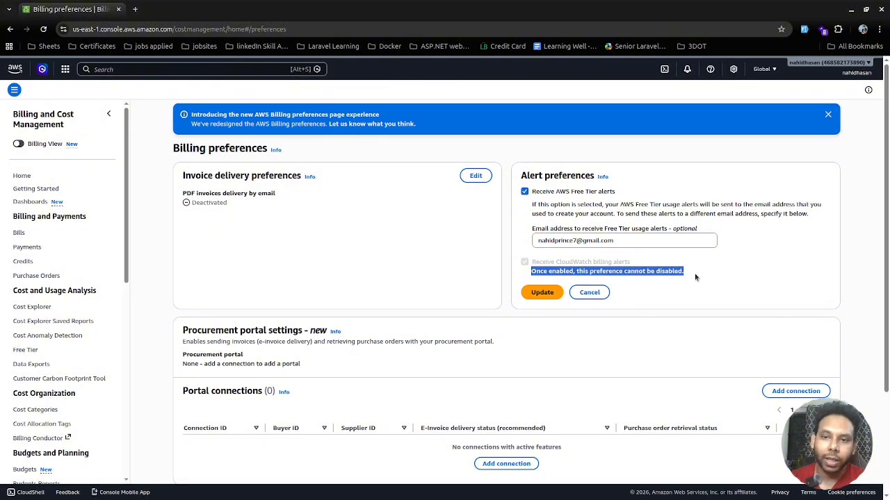
{"action": "left_click", "coordinate": [536, 293]}
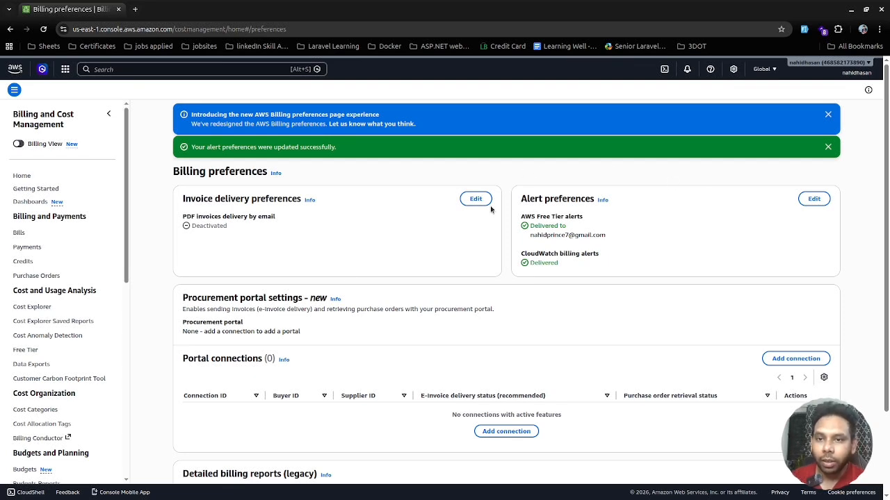
Search for CloudWatch, open it, and go to its Alarms page.
{"action": "left_click_drag", "start_coordinate": [525, 201], "coordinate": [634, 202]}
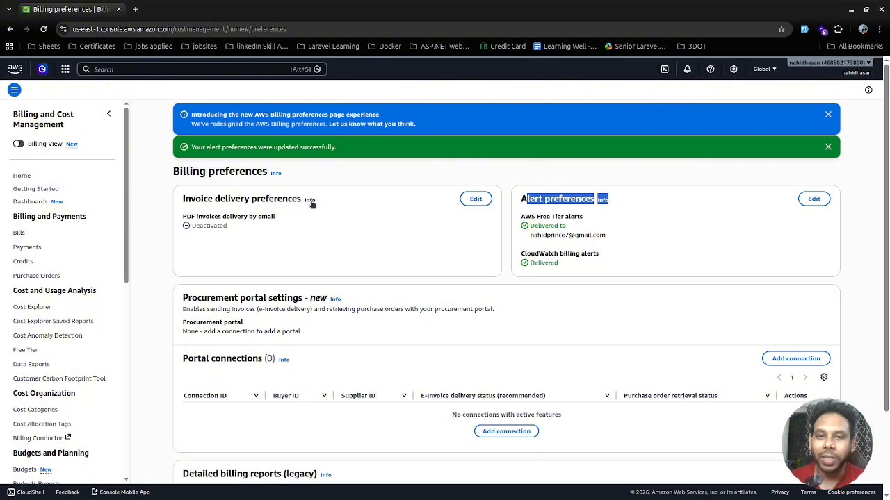
{"action": "left_click", "coordinate": [118, 70]}
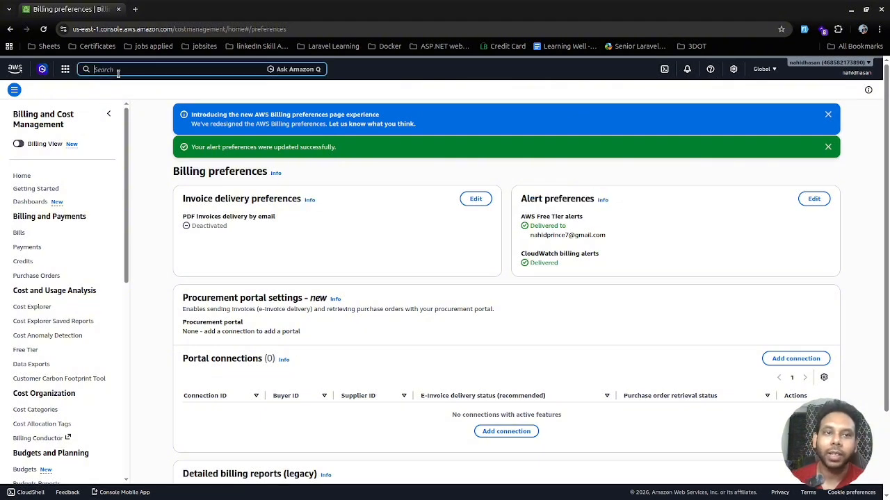
{"action": "type", "text": "clo"}
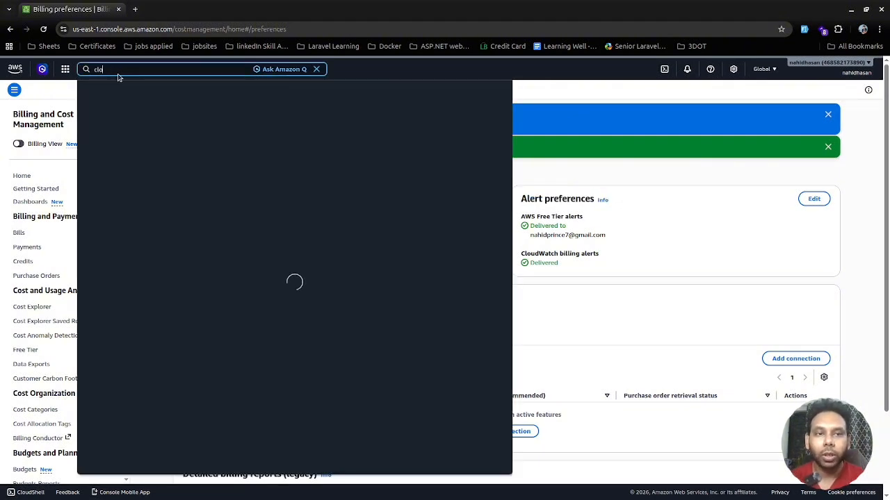
{"action": "type", "text": "udwatch"}
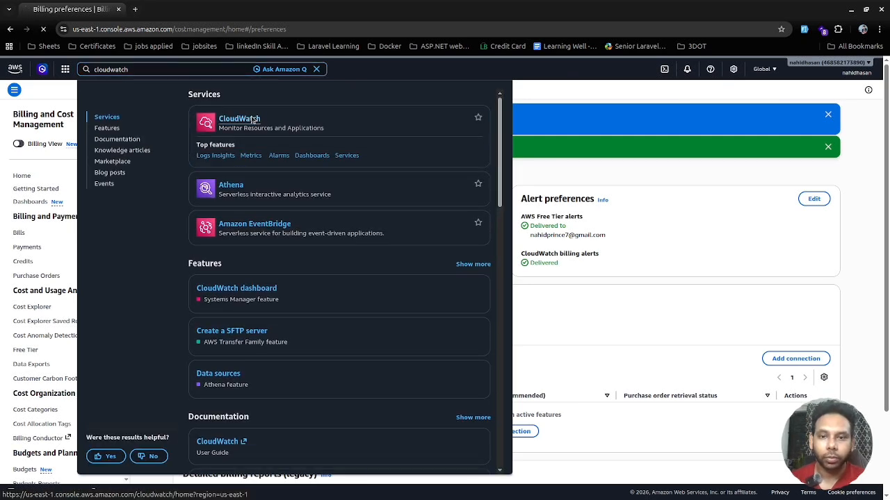
{"action": "left_click", "coordinate": [251, 119]}
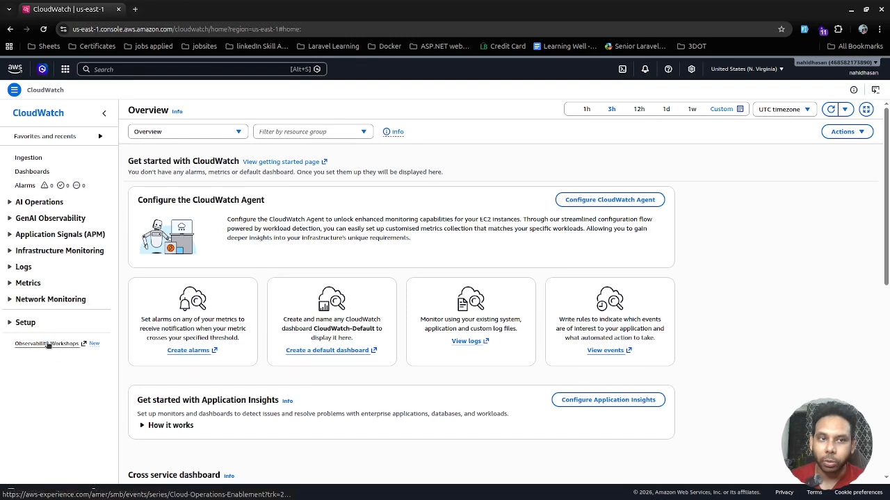
{"action": "left_click", "coordinate": [28, 186]}
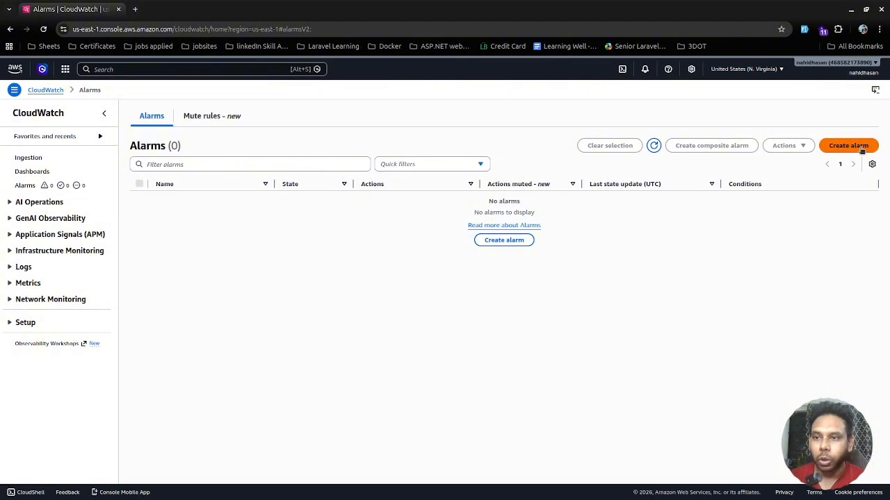
Start creating a new alarm and select the Billing Total Estimated Charge metric EstimatedCharges in USD.
{"action": "left_click", "coordinate": [859, 148]}
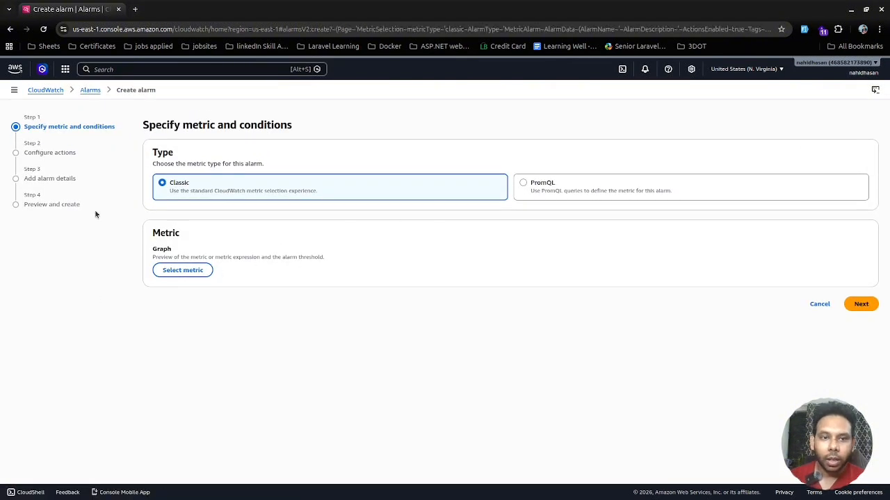
{"action": "left_click", "coordinate": [188, 275]}
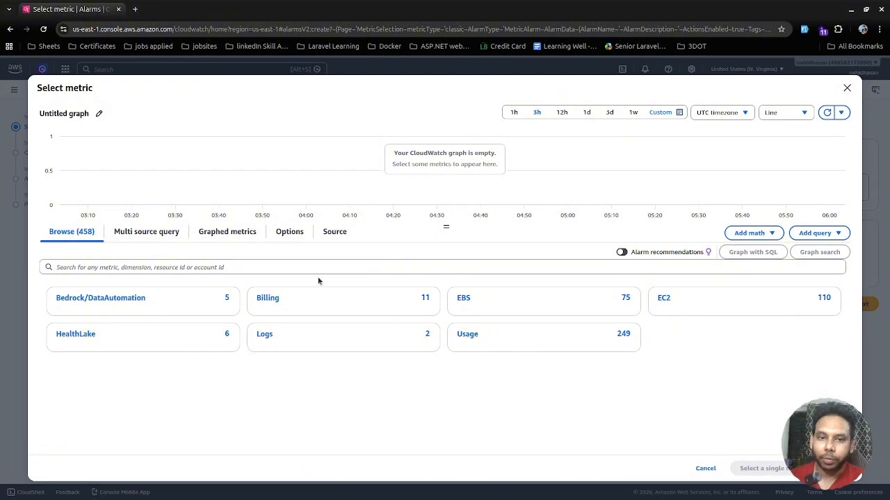
{"action": "left_click", "coordinate": [266, 300]}
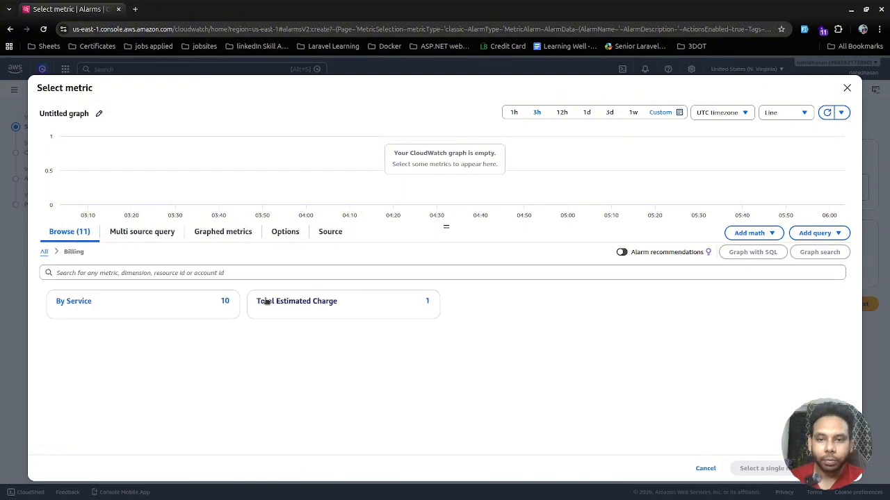
{"action": "left_click", "coordinate": [325, 303]}
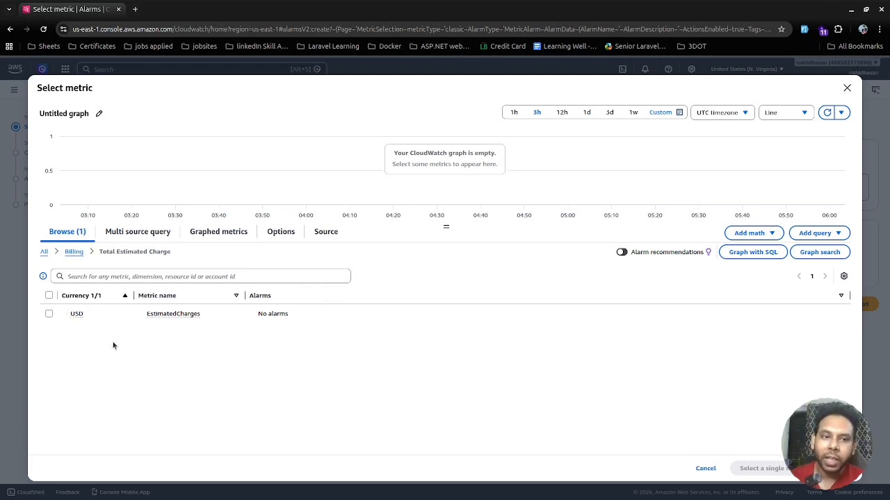
{"action": "left_click", "coordinate": [49, 314]}
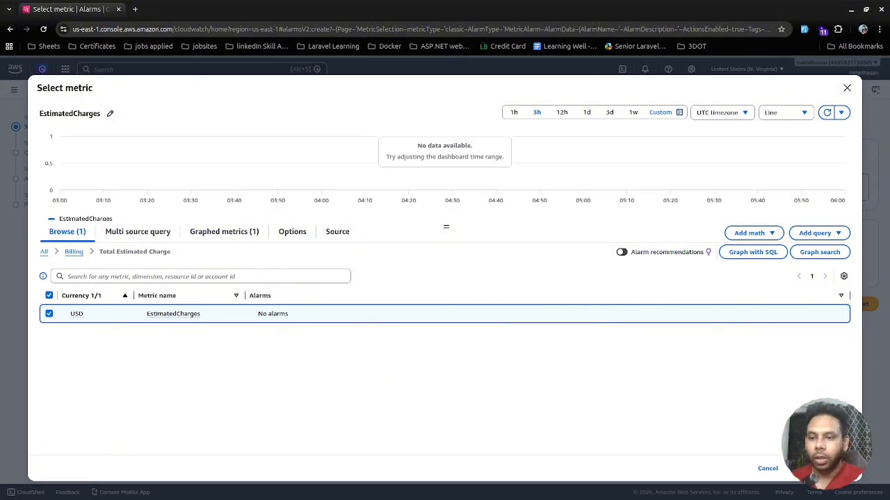
{"action": "left_click", "coordinate": [820, 468]}
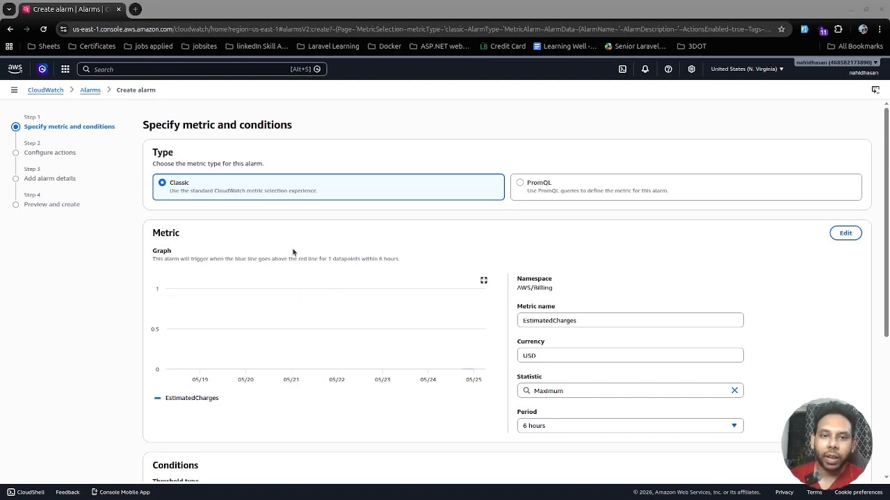
Set the static Greater-than threshold condition to 1 USD and continue to configuring actions.
{"action": "scroll", "coordinate": [292, 253], "scroll_direction": "down", "scroll_amount": 2}
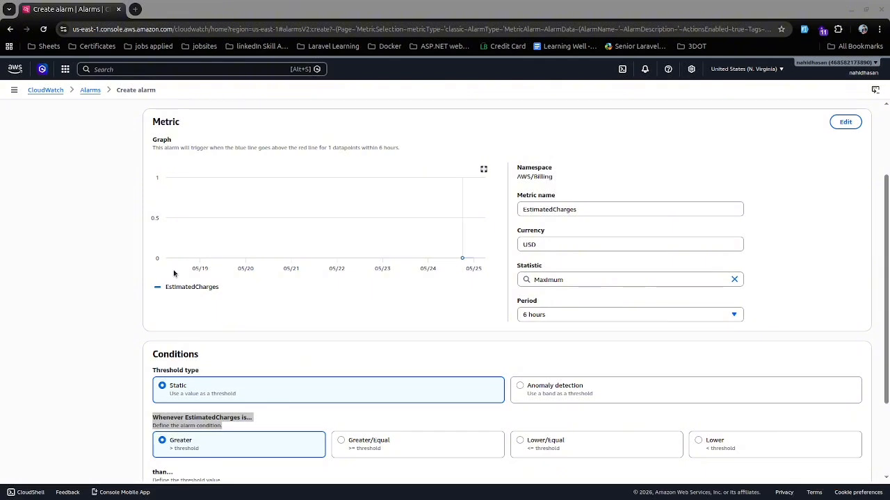
{"action": "scroll", "coordinate": [174, 273], "scroll_direction": "down", "scroll_amount": 2}
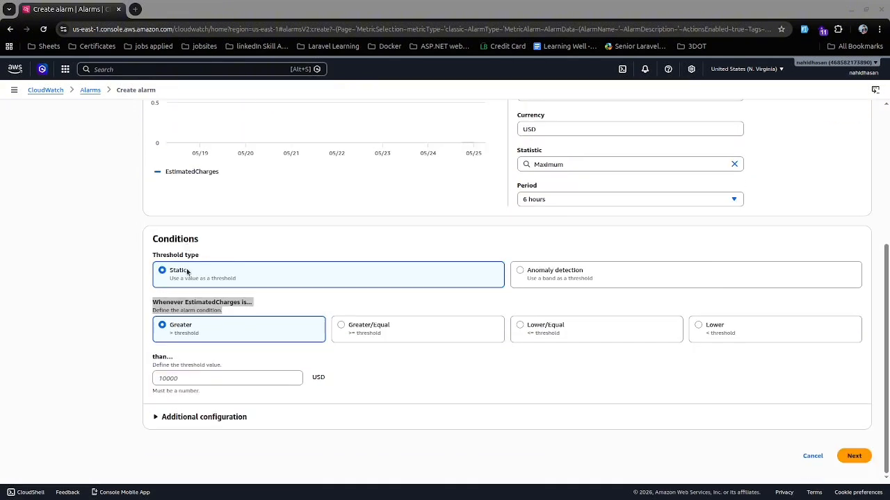
{"action": "left_click_drag", "start_coordinate": [151, 261], "coordinate": [199, 255]}
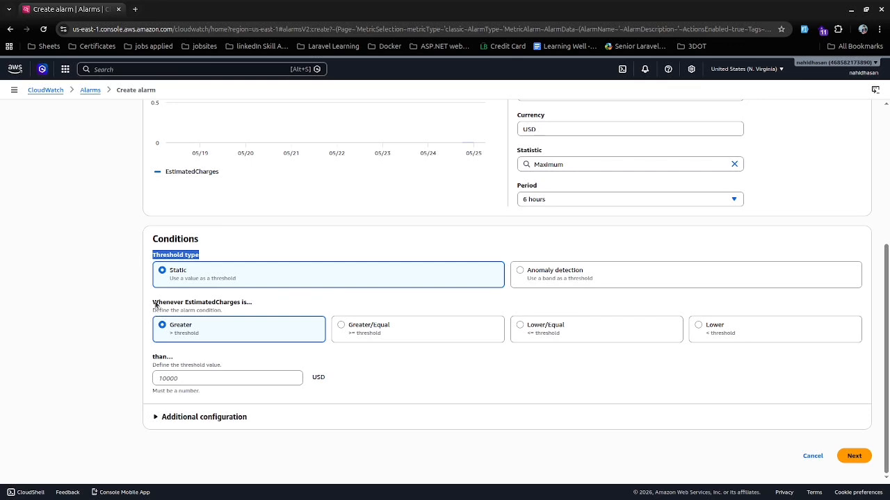
{"action": "left_click_drag", "start_coordinate": [152, 302], "coordinate": [259, 314]}
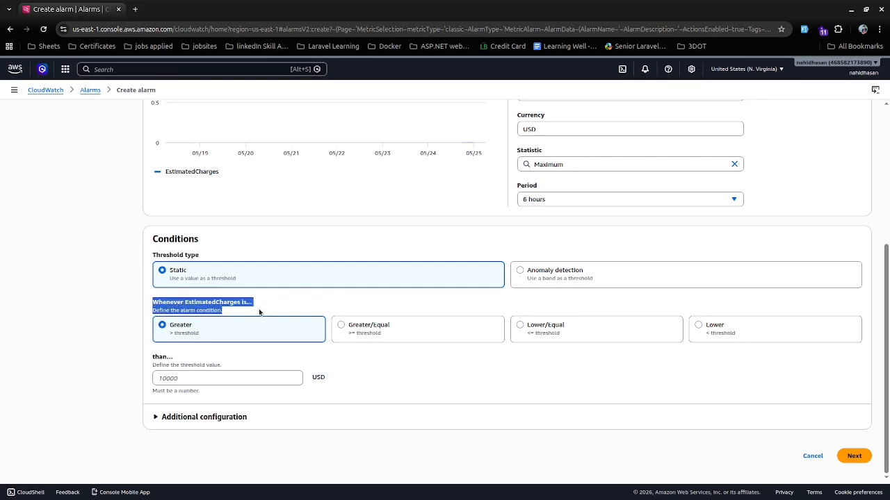
{"action": "left_click", "coordinate": [265, 304]}
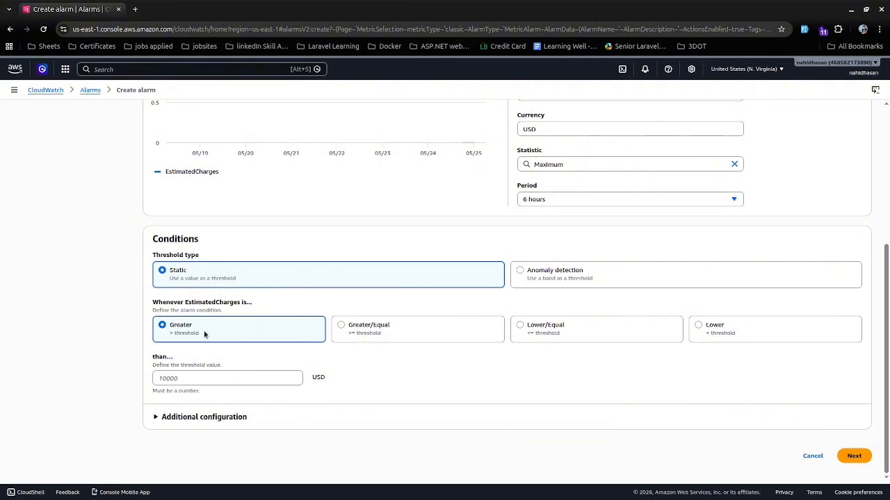
{"action": "left_click", "coordinate": [173, 378]}
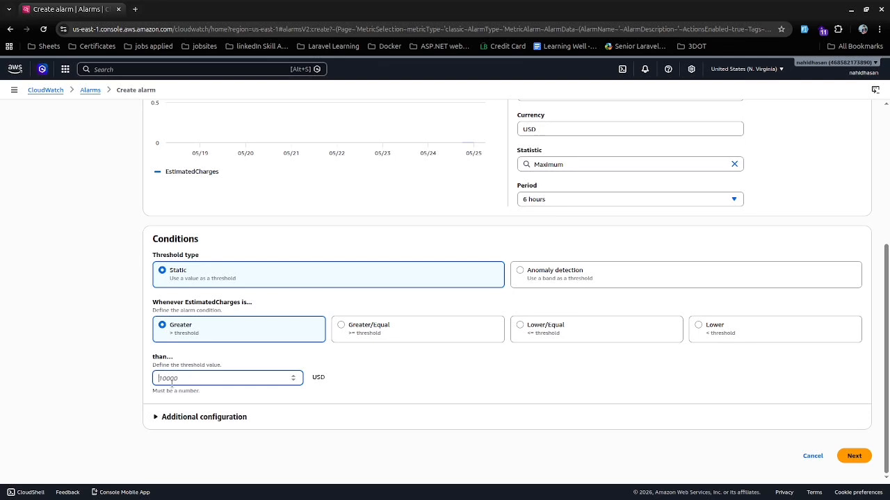
{"action": "type", "text": "1"}
{"action": "scroll", "coordinate": [381, 300], "scroll_direction": "up", "scroll_amount": 3}
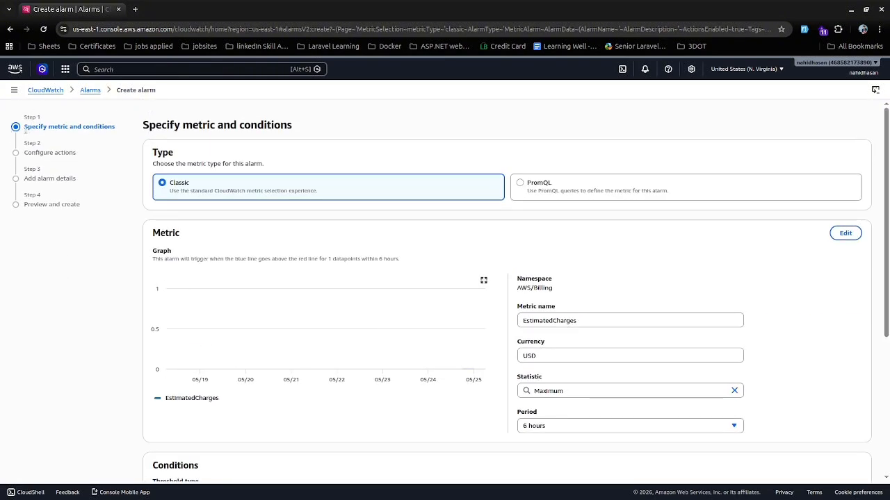
{"action": "left_click_drag", "start_coordinate": [25, 127], "coordinate": [78, 205]}
{"action": "left_click", "coordinate": [103, 150]}
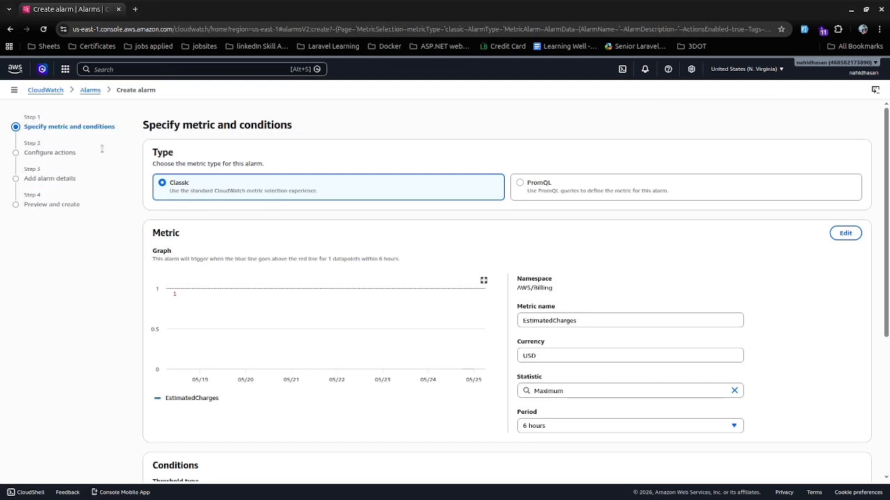
{"action": "scroll", "coordinate": [463, 338], "scroll_direction": "down", "scroll_amount": 5}
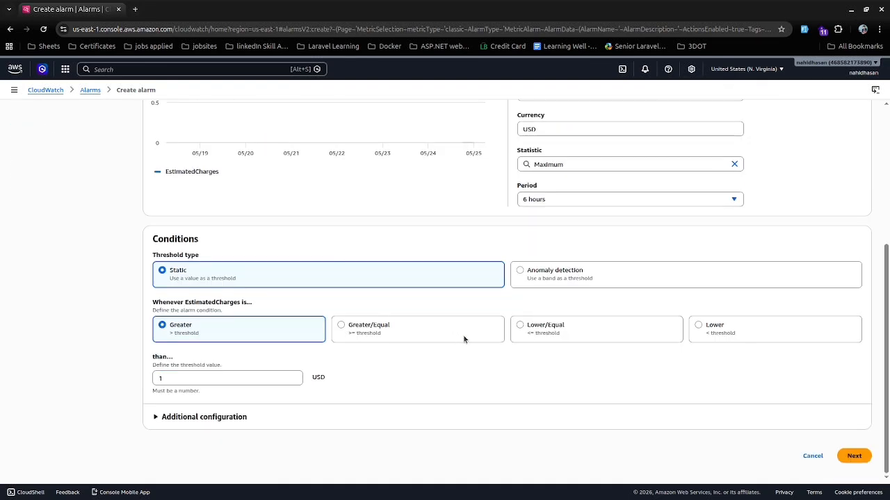
{"action": "left_click", "coordinate": [854, 457]}
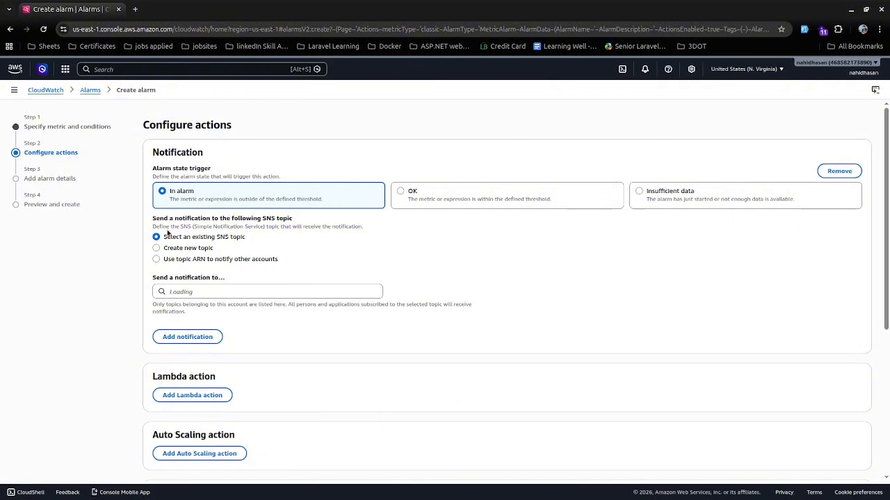
Create a new SNS topic named billing_alert_1 with the account owner's e-mail address as the notification endpoint.
{"action": "left_click", "coordinate": [157, 248]}
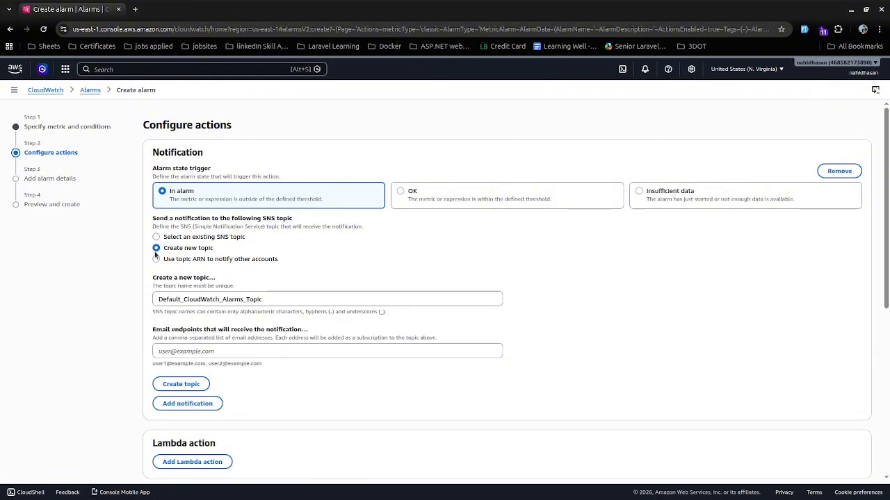
{"action": "left_click_drag", "start_coordinate": [295, 300], "coordinate": [30, 284]}
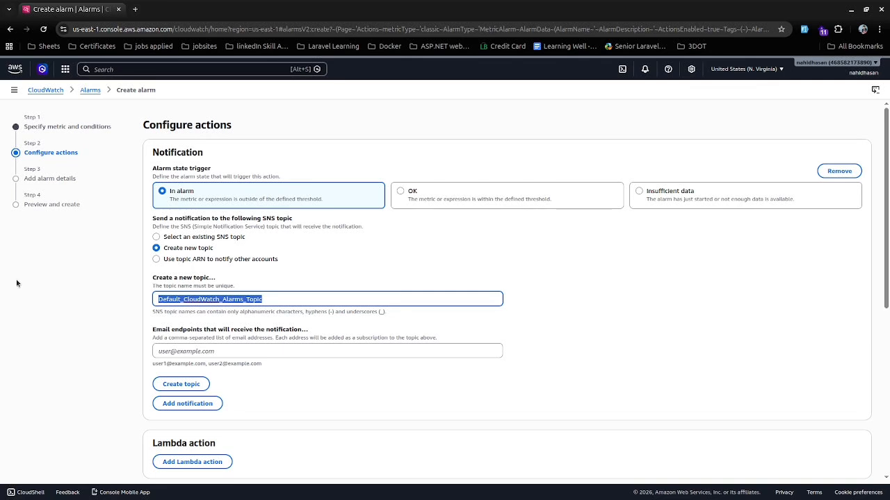
{"action": "type", "text": "billinbg"}
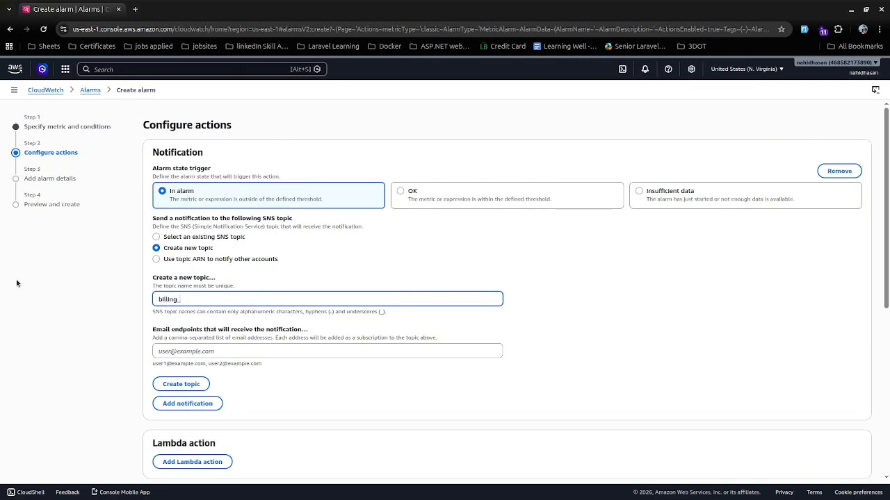
{"action": "type", "text": "la"}
{"action": "key", "text": "BackSpace"}
{"action": "key", "text": "BackSpace"}
{"action": "type", "text": "a"}
{"action": "type", "text": "1"}
{"action": "left_click", "coordinate": [192, 350]}
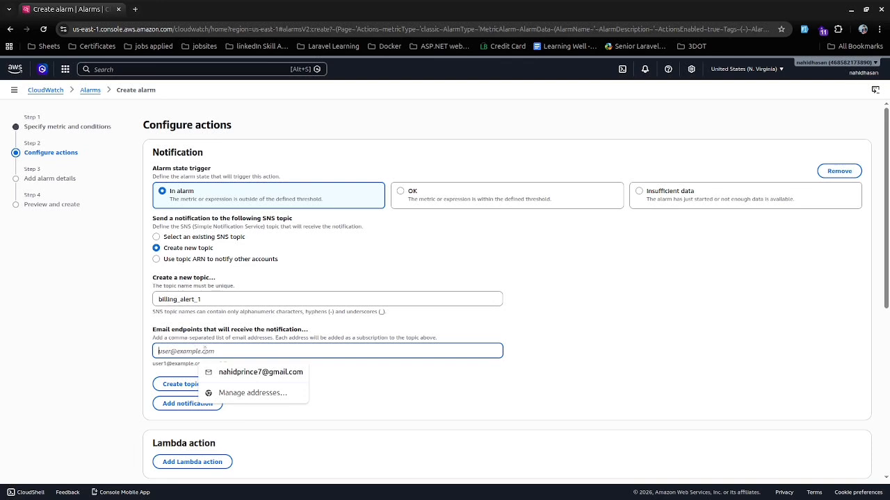
{"action": "left_click", "coordinate": [243, 371]}
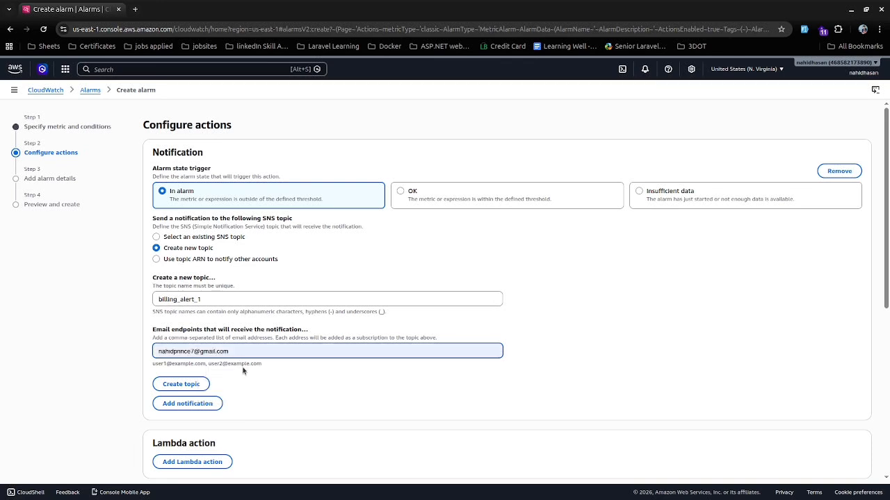
{"action": "left_click", "coordinate": [201, 388]}
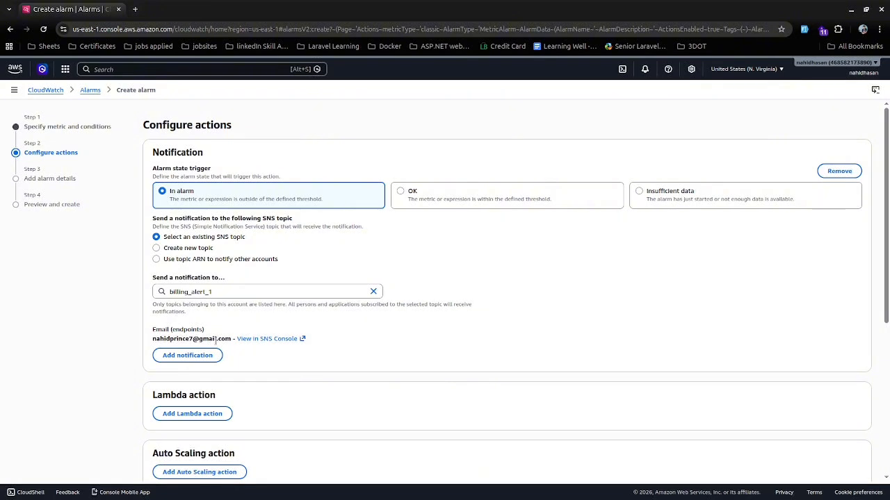
Continue to alarm details, name the alarm alarm_1_dollar, and proceed to the preview.
{"action": "scroll", "coordinate": [445, 383], "scroll_direction": "down", "scroll_amount": 4}
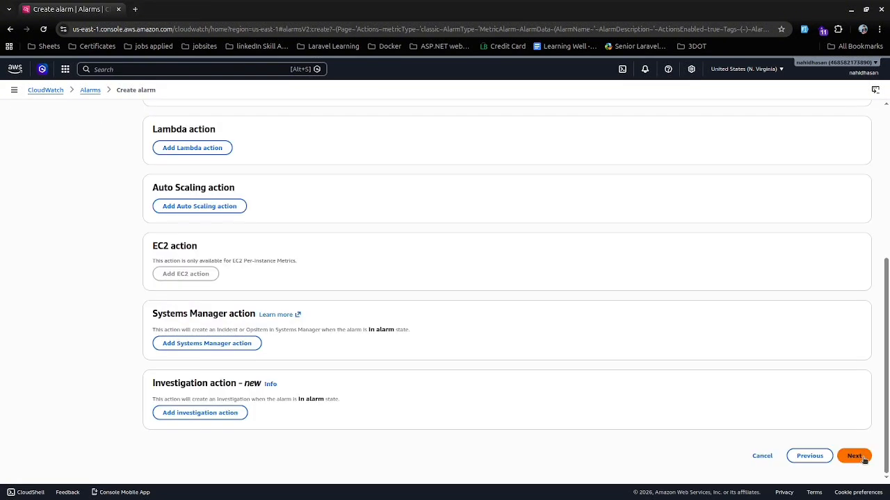
{"action": "left_click", "coordinate": [855, 457]}
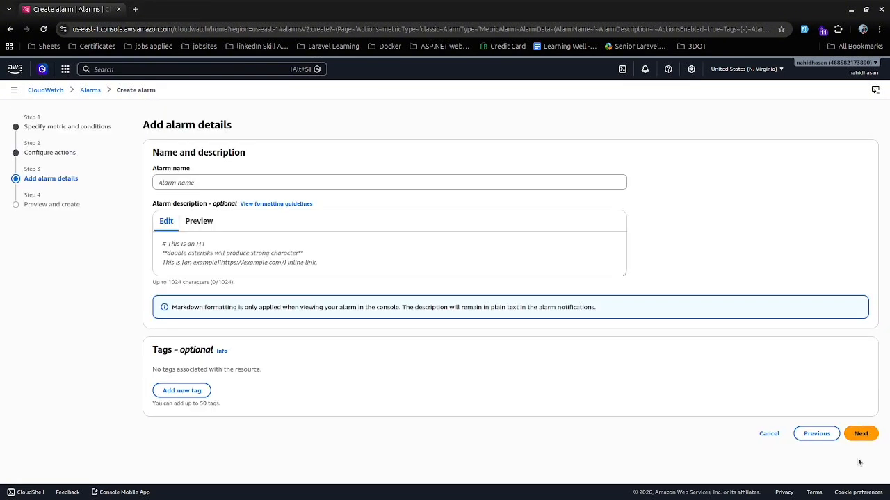
{"action": "left_click", "coordinate": [210, 183]}
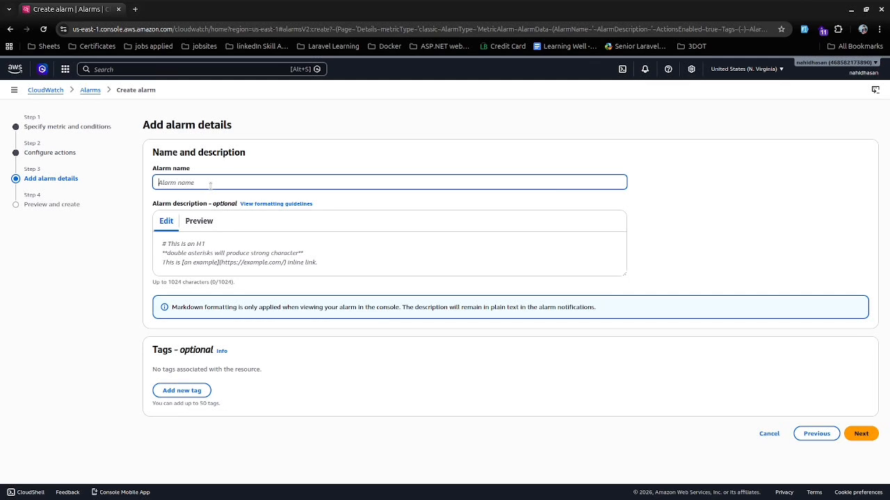
{"action": "type", "text": "alarm"}
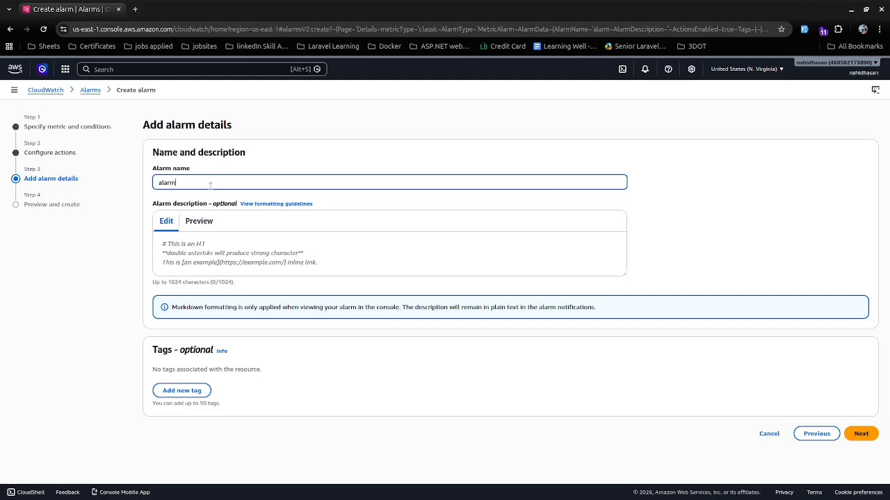
{"action": "type", "text": "_1_dollar"}
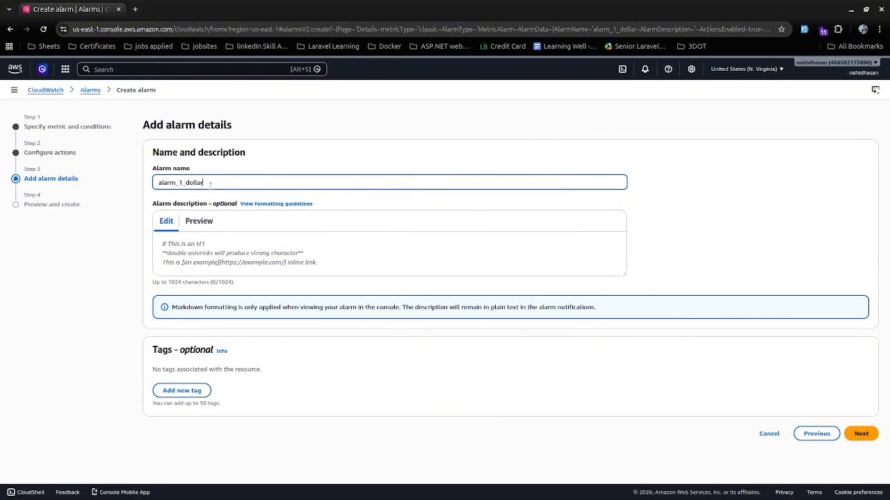
{"action": "left_click", "coordinate": [866, 435]}
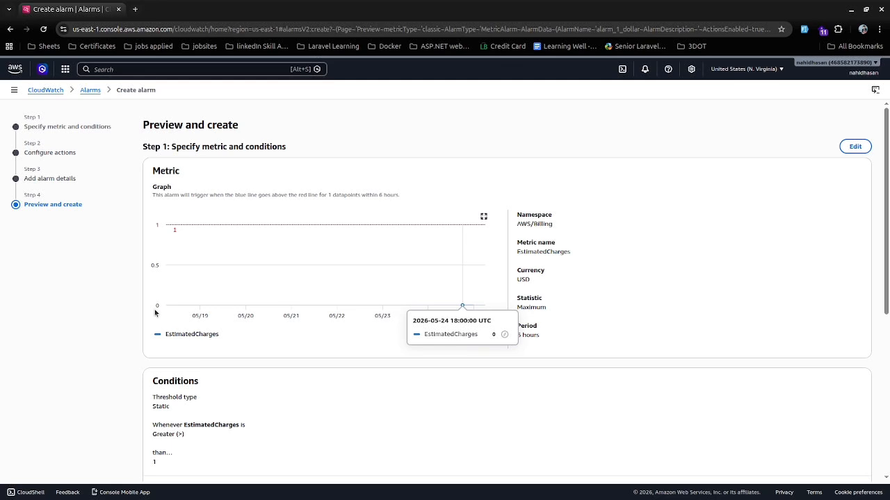
Review the alarm's metric, conditions, actions and name on the preview page.
{"action": "scroll", "coordinate": [371, 292], "scroll_direction": "down", "scroll_amount": 3}
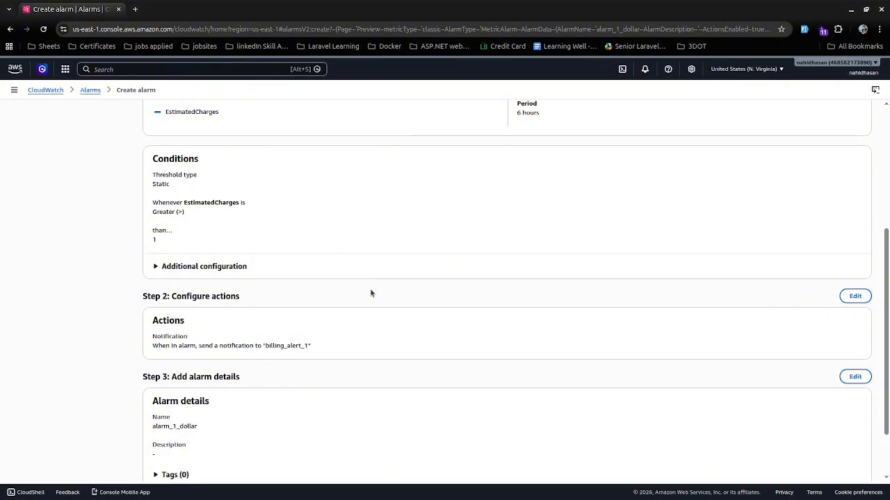
{"action": "scroll", "coordinate": [371, 292], "scroll_direction": "up", "scroll_amount": 3}
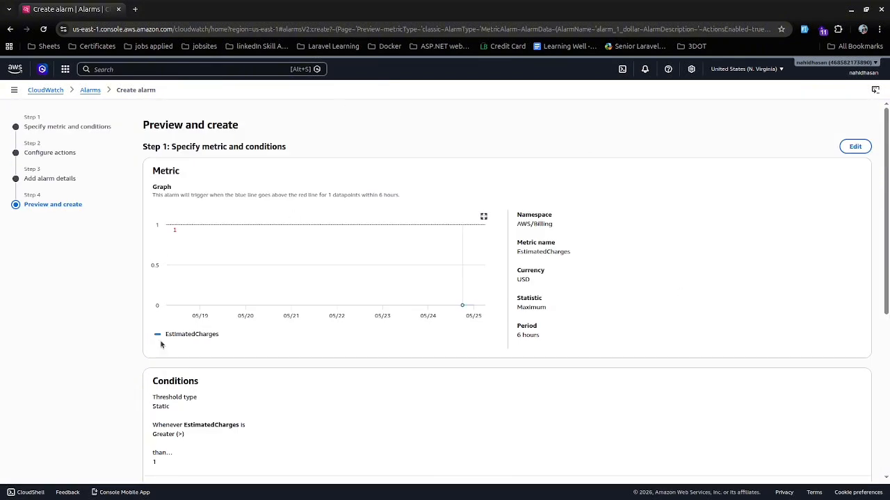
{"action": "scroll", "coordinate": [330, 351], "scroll_direction": "down", "scroll_amount": 3}
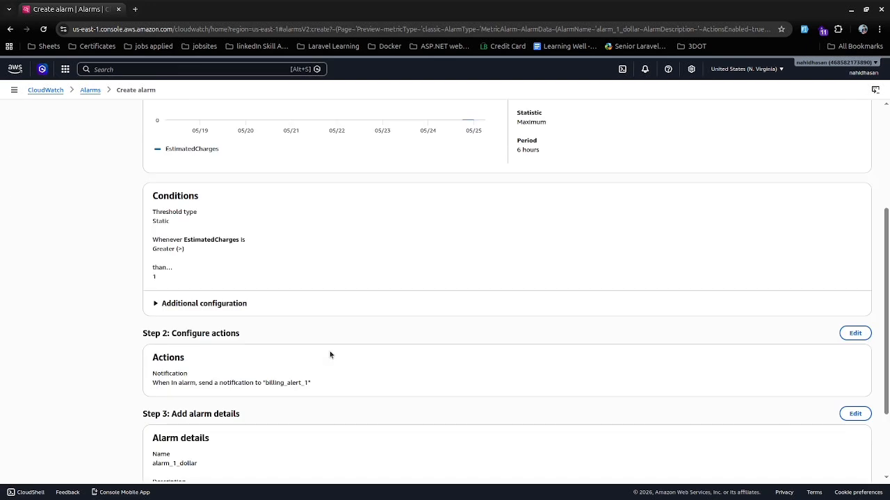
{"action": "scroll", "coordinate": [189, 373], "scroll_direction": "down", "scroll_amount": 2}
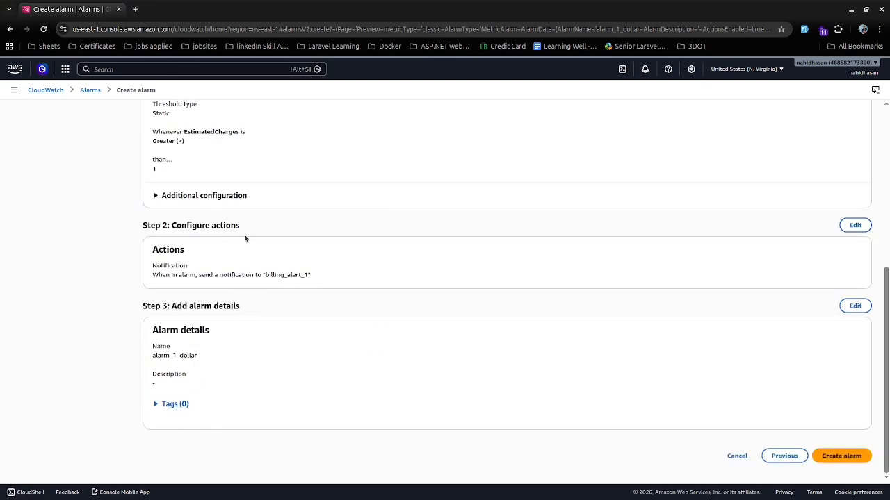
{"action": "scroll", "coordinate": [243, 243], "scroll_direction": "up", "scroll_amount": 5}
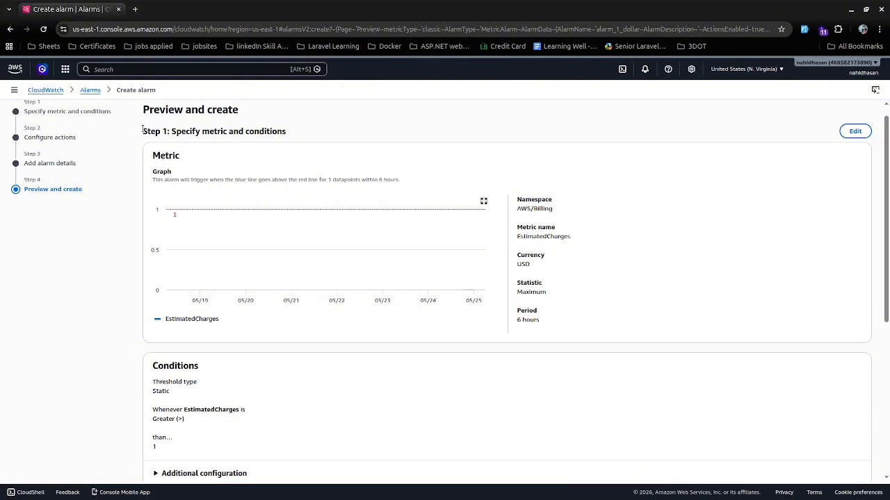
{"action": "left_click_drag", "start_coordinate": [143, 130], "coordinate": [465, 371]}
{"action": "scroll", "coordinate": [465, 371], "scroll_direction": "down", "scroll_amount": 3}
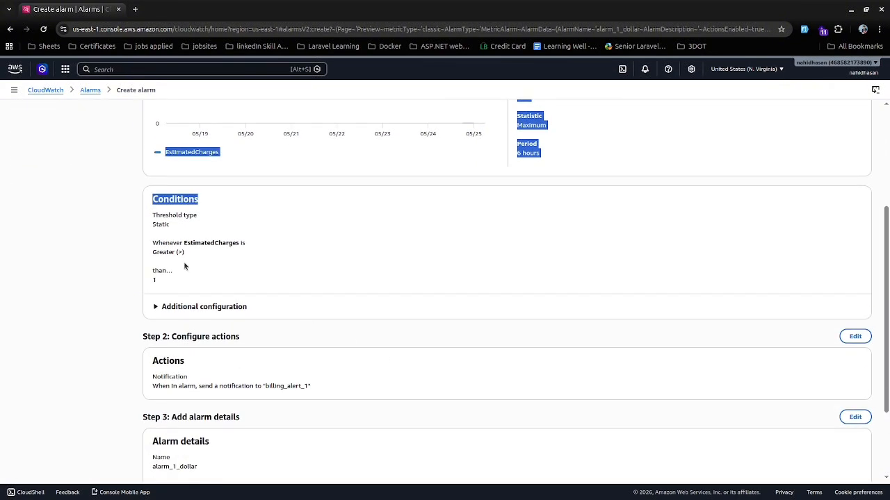
{"action": "left_click_drag", "start_coordinate": [173, 224], "coordinate": [139, 225]}
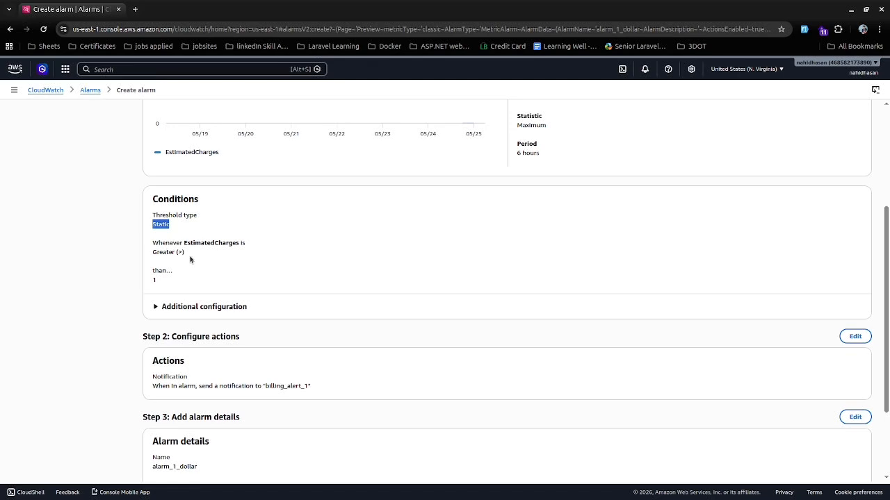
Create the billing alarm from the preview page.
{"action": "left_click_drag", "start_coordinate": [184, 253], "coordinate": [151, 285]}
{"action": "scroll", "coordinate": [201, 303], "scroll_direction": "down", "scroll_amount": 3}
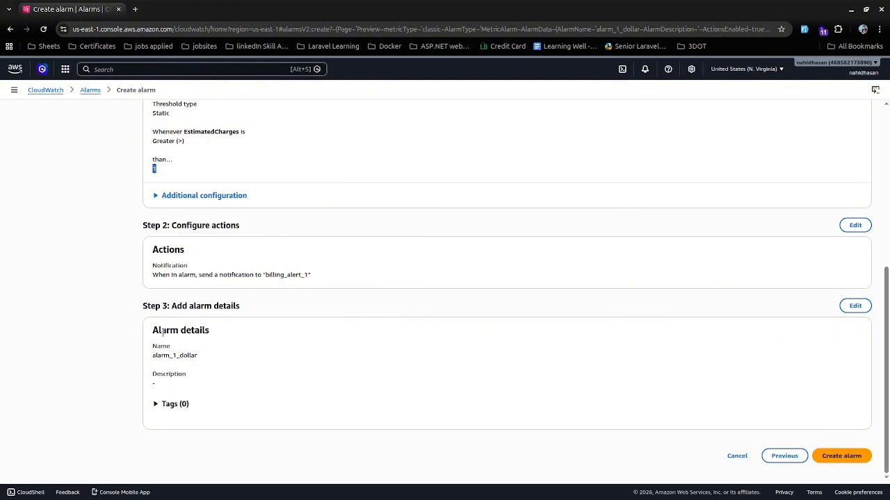
{"action": "left_click_drag", "start_coordinate": [152, 355], "coordinate": [203, 364]}
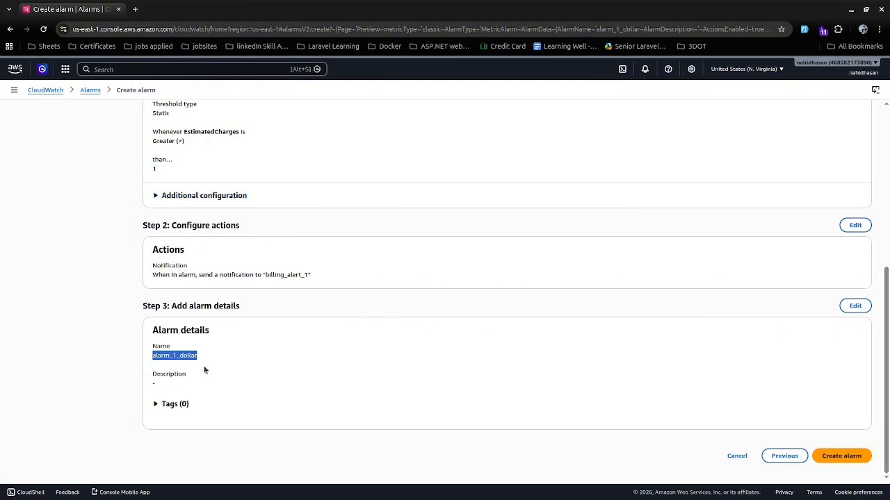
{"action": "left_click", "coordinate": [853, 457]}
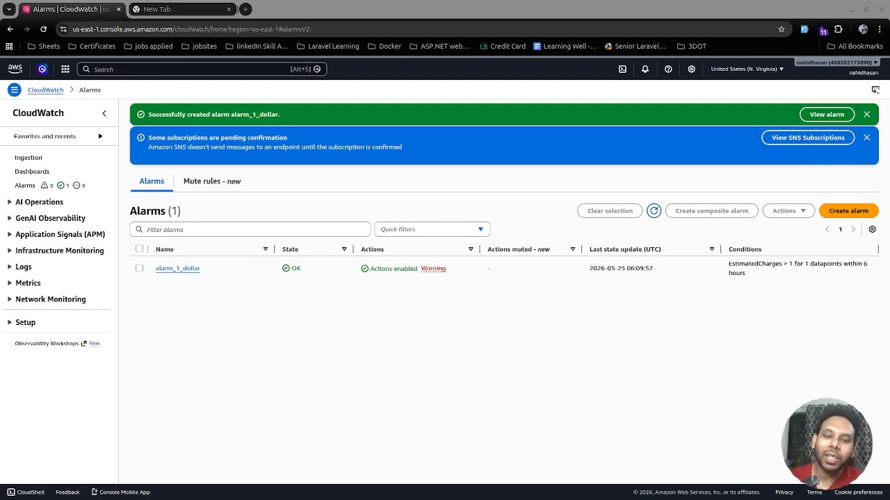
Search the console for Support, open the Support Center, and look over its dashboard.
{"action": "left_click", "coordinate": [159, 70]}
{"action": "type", "text": "su"}
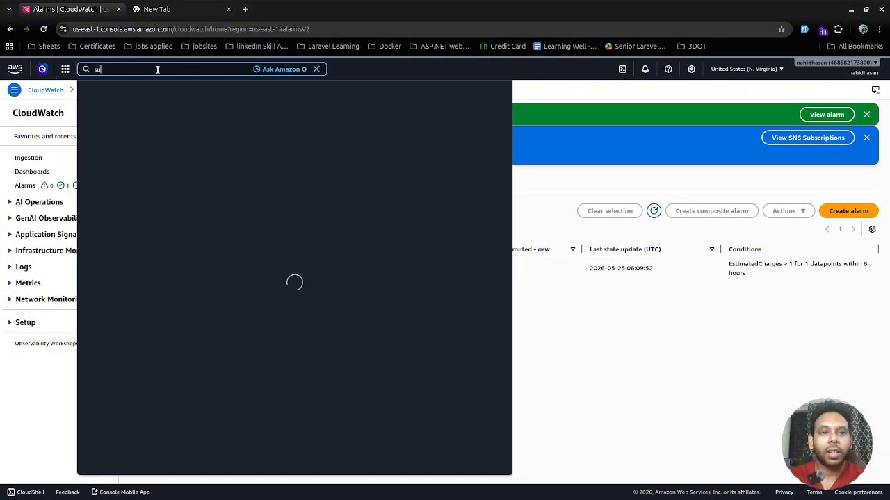
{"action": "type", "text": "pport"}
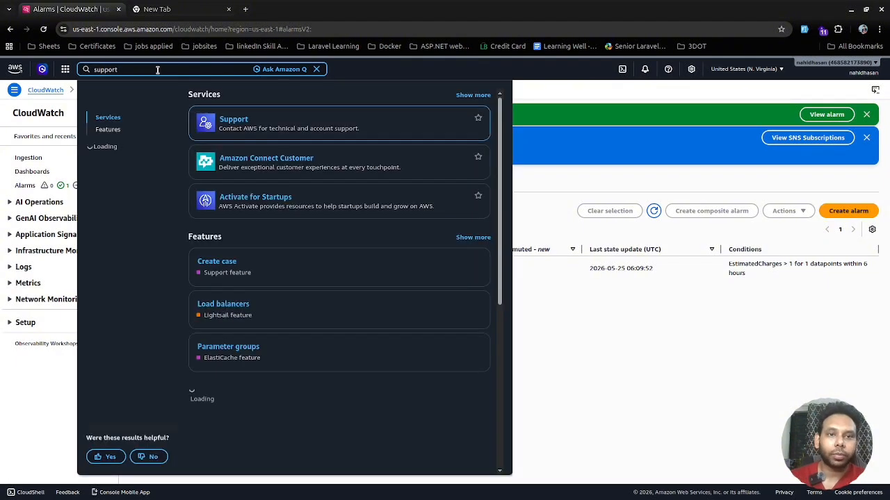
{"action": "left_click", "coordinate": [248, 137]}
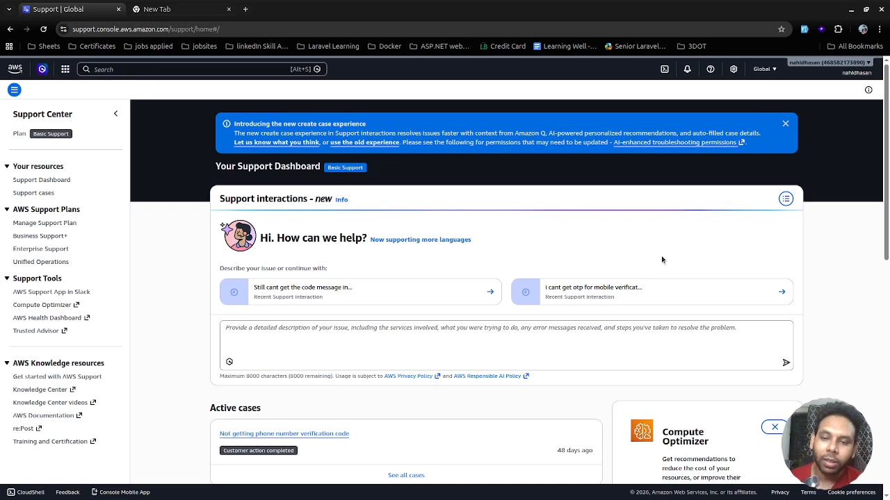
{"action": "scroll", "coordinate": [662, 260], "scroll_direction": "down", "scroll_amount": 3}
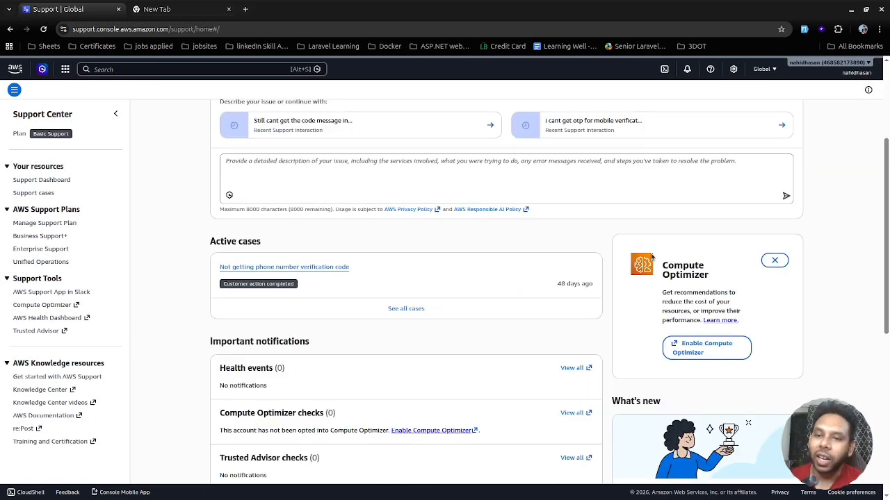
{"action": "scroll", "coordinate": [471, 303], "scroll_direction": "up", "scroll_amount": 3}
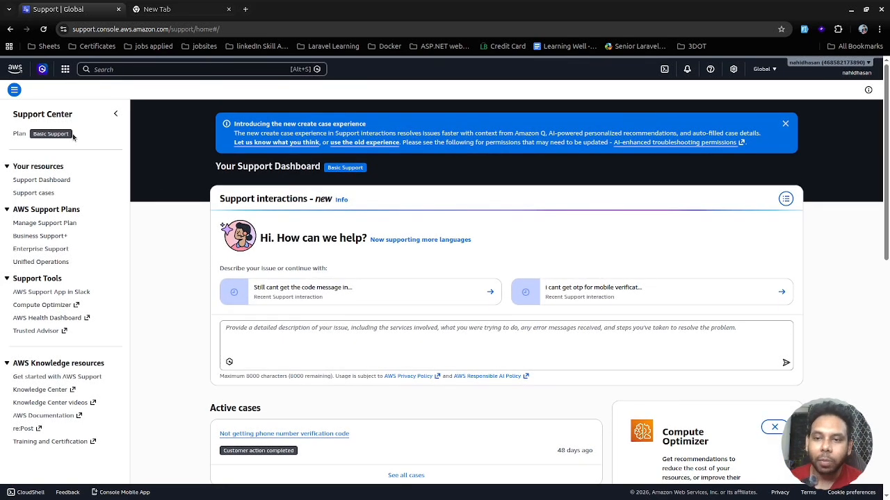